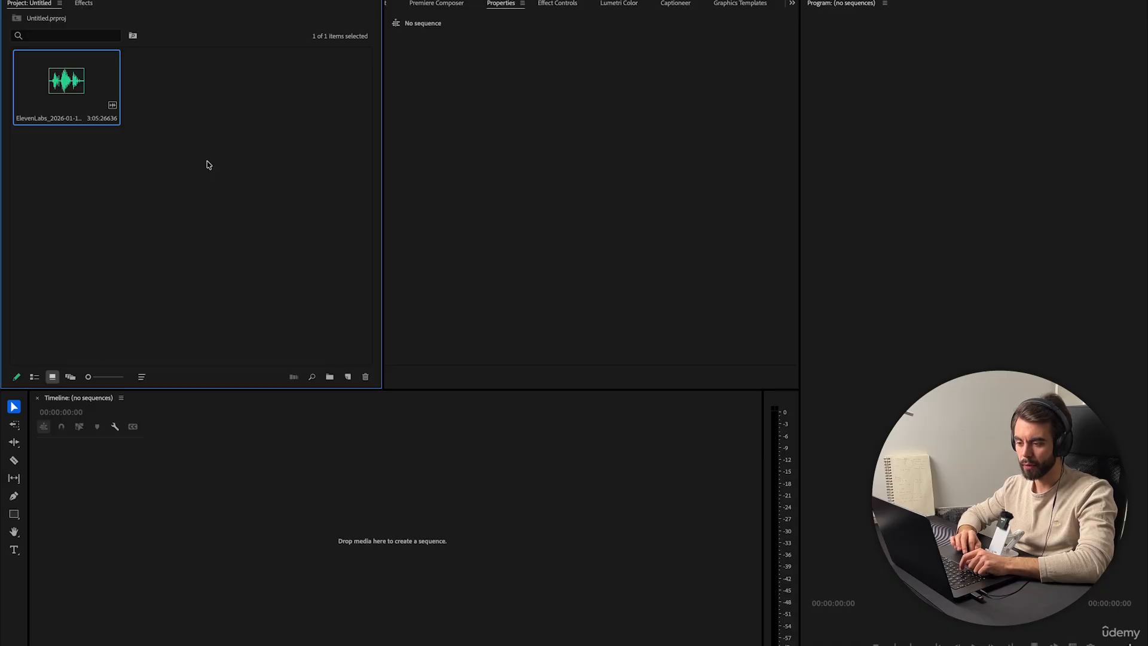
Create a sequence from the ElevenLabs voiceover clip in the project bin.
left_click(208, 165)
left_click(75, 97)
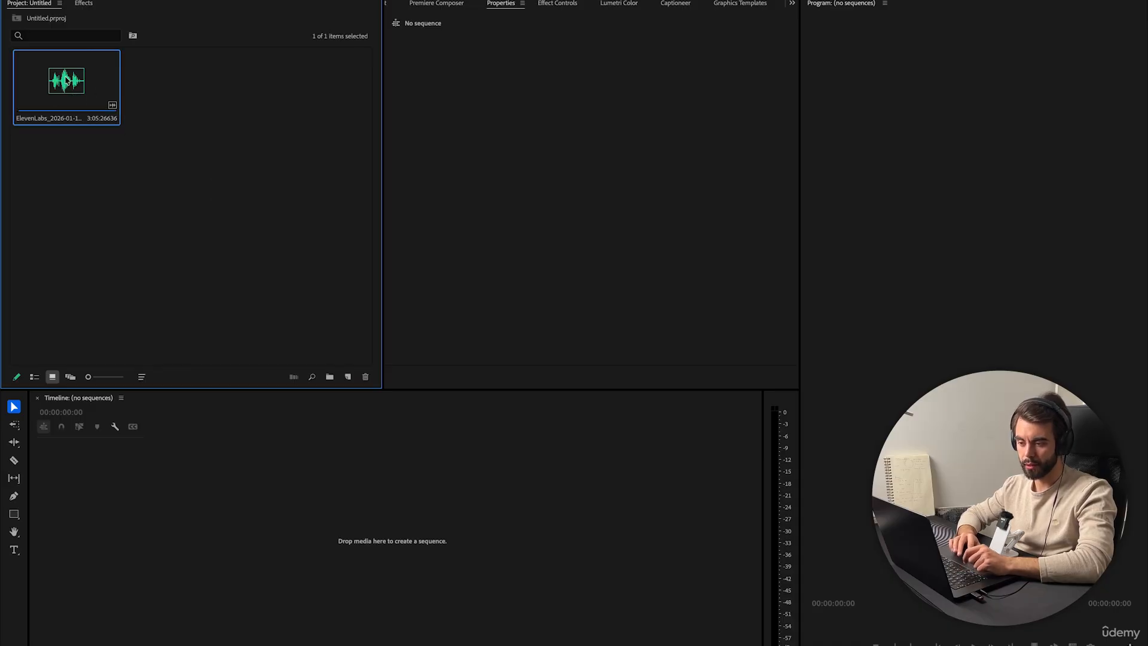
key("comma")
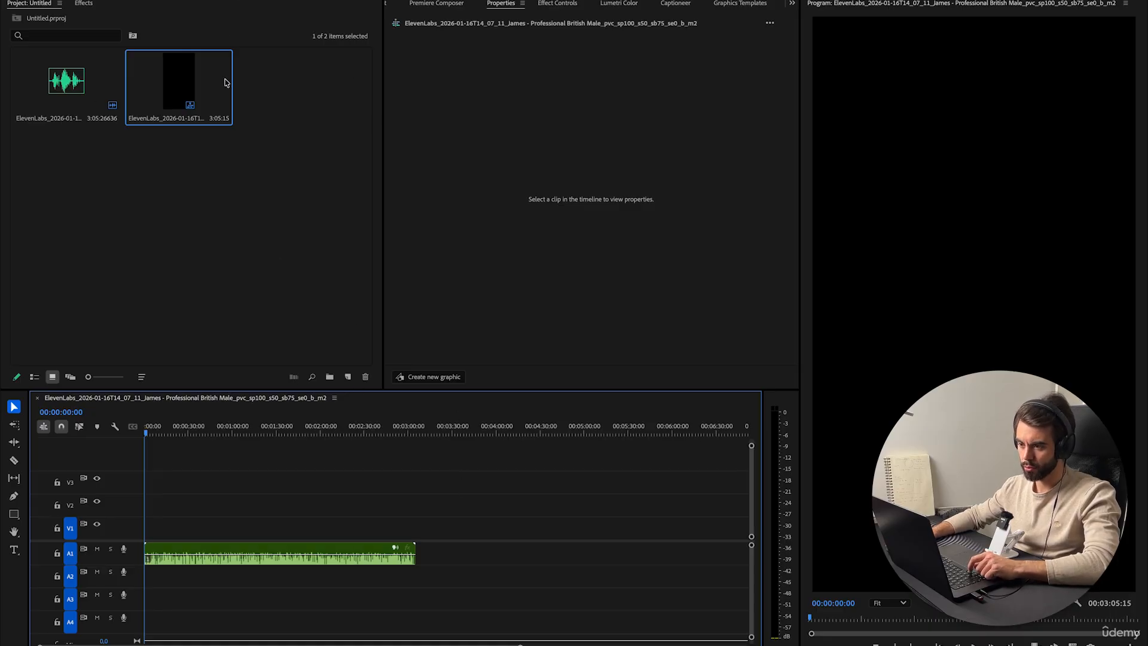
Open Sequence Settings and change the timebase to 30,00 frames/second.
left_click(167, 0)
left_click(182, 0)
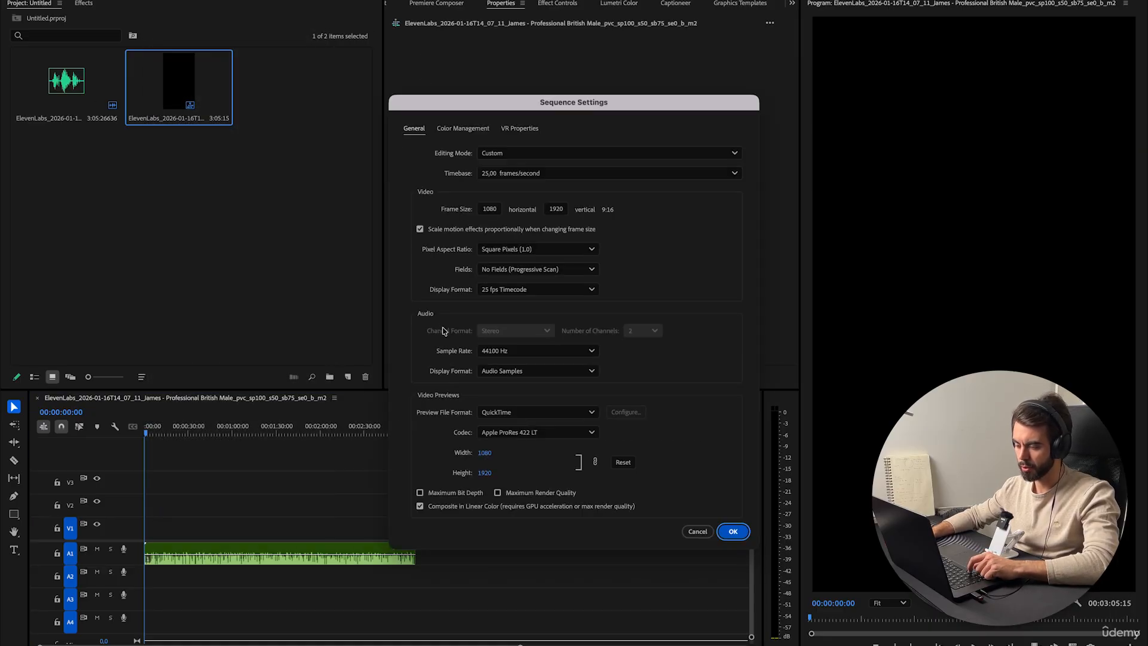
left_click(489, 175)
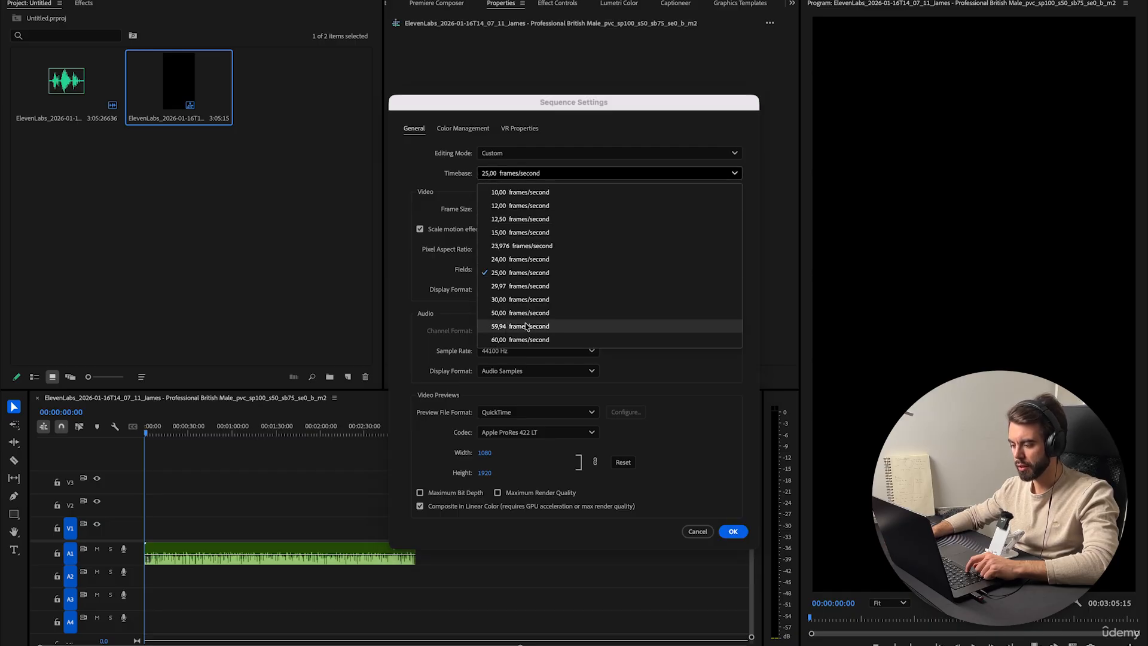
left_click(526, 299)
left_click(733, 531)
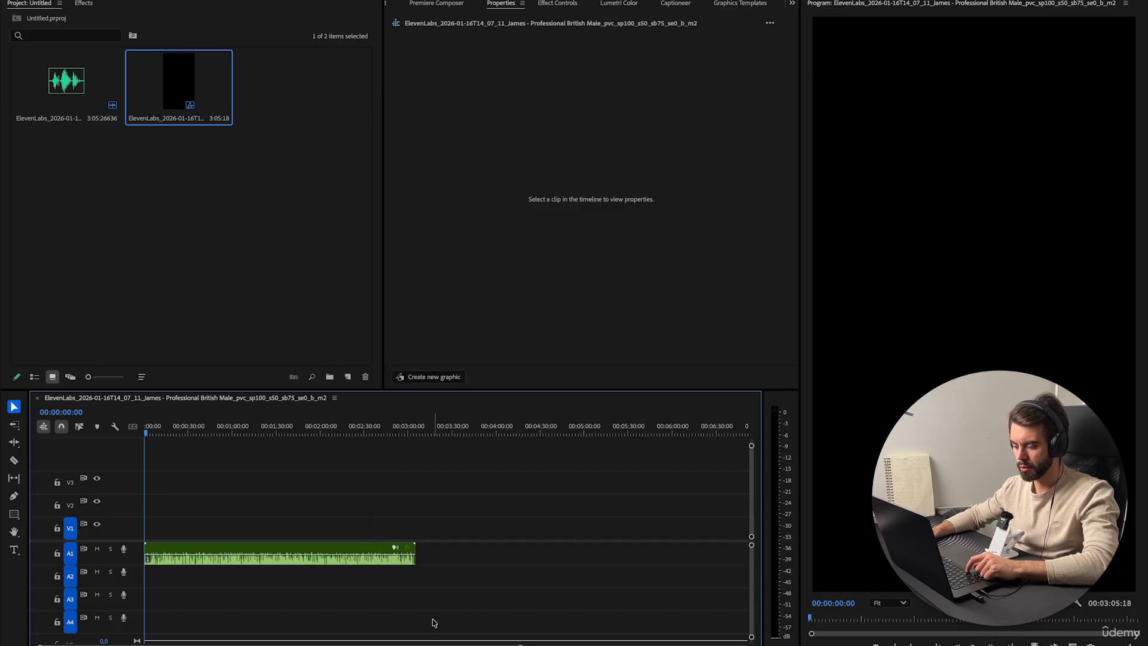
Adjust the timeline zoom and audio track heights to inspect the voiceover waveform.
left_click_drag(410, 645, 311, 641)
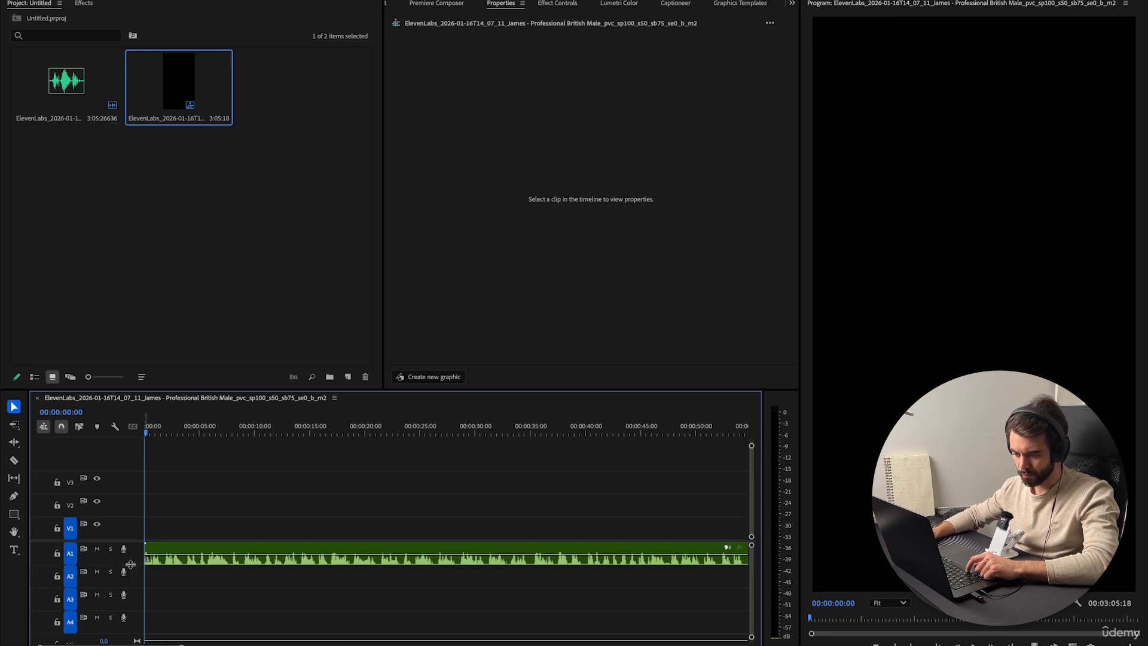
left_click_drag(131, 564, 130, 555)
scroll(200, 597, "right", 5)
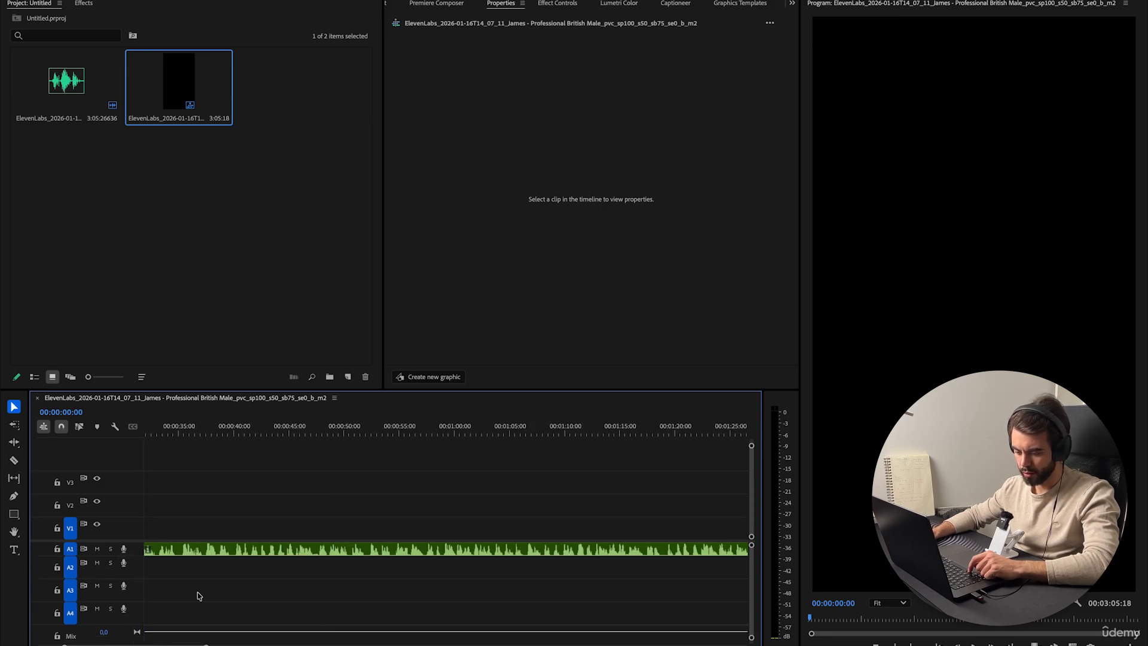
scroll(200, 597, "down", 2)
left_click_drag(110, 635, 134, 569)
scroll(260, 562, "down", 2)
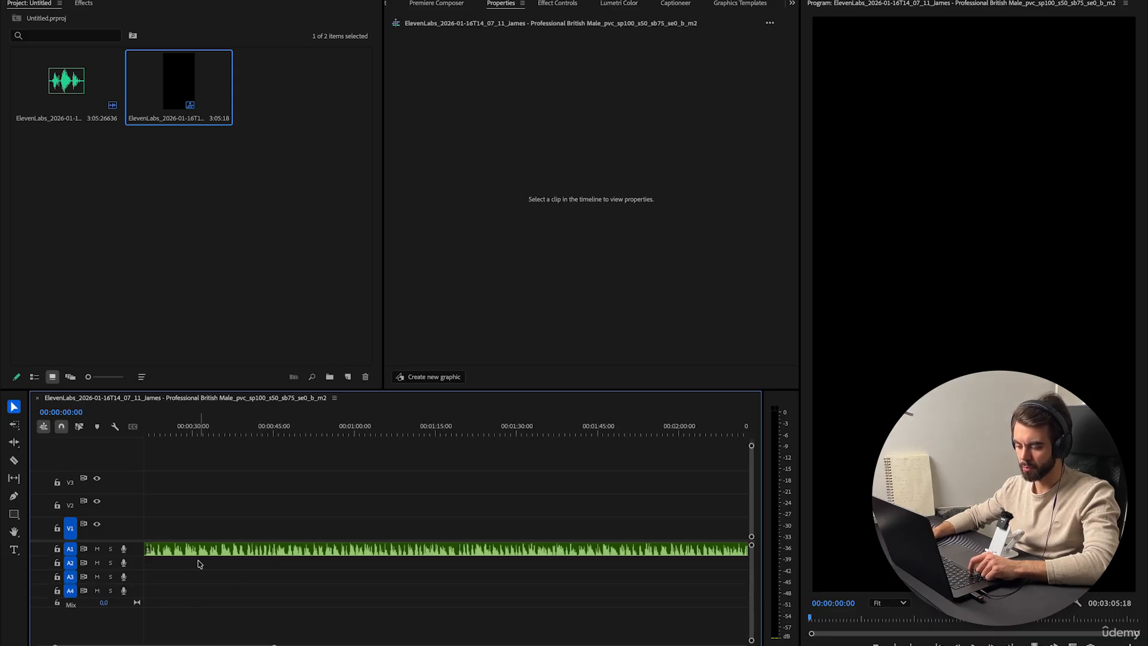
left_click_drag(136, 561, 136, 575)
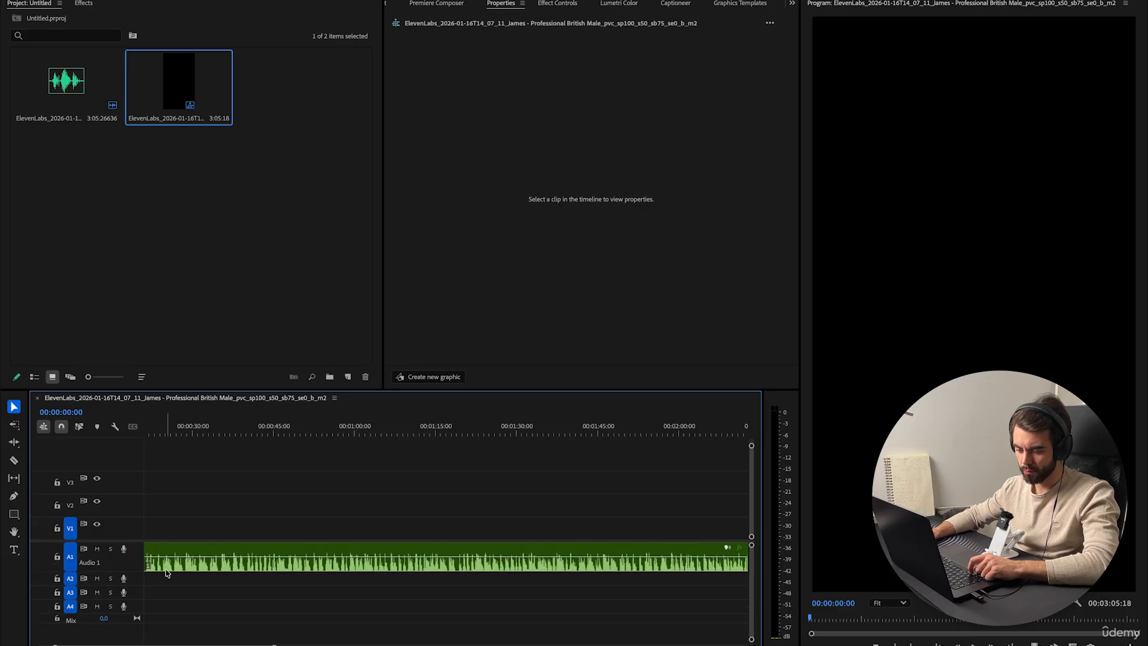
left_click(172, 558)
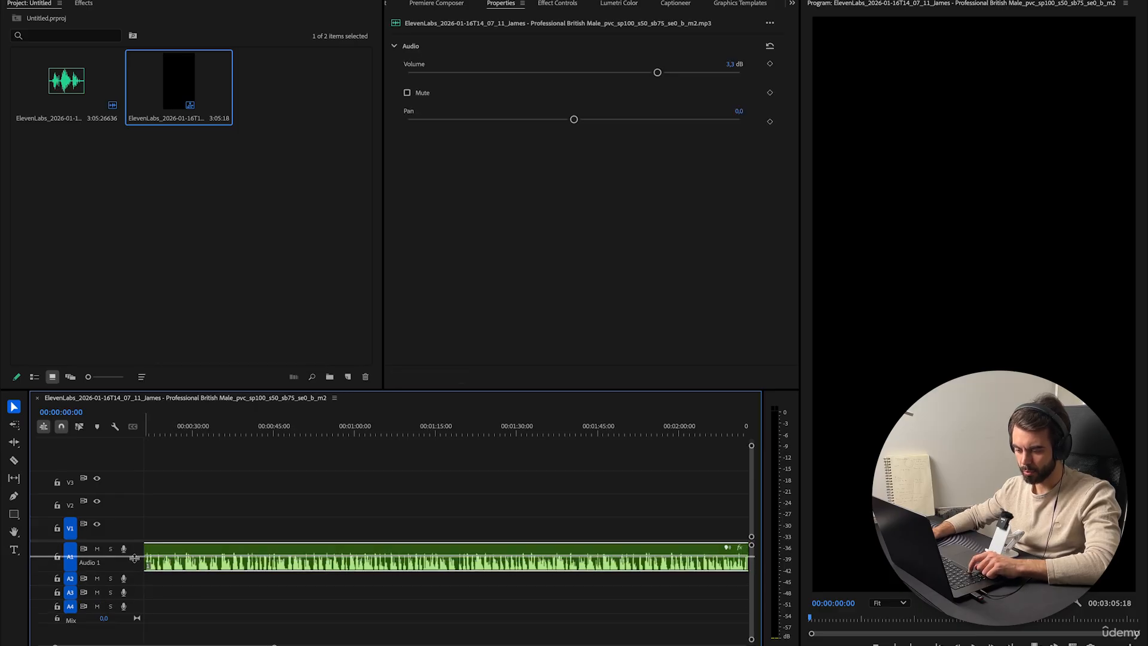
left_click_drag(134, 571, 133, 557)
left_click(196, 578)
scroll(194, 578, "up", 3)
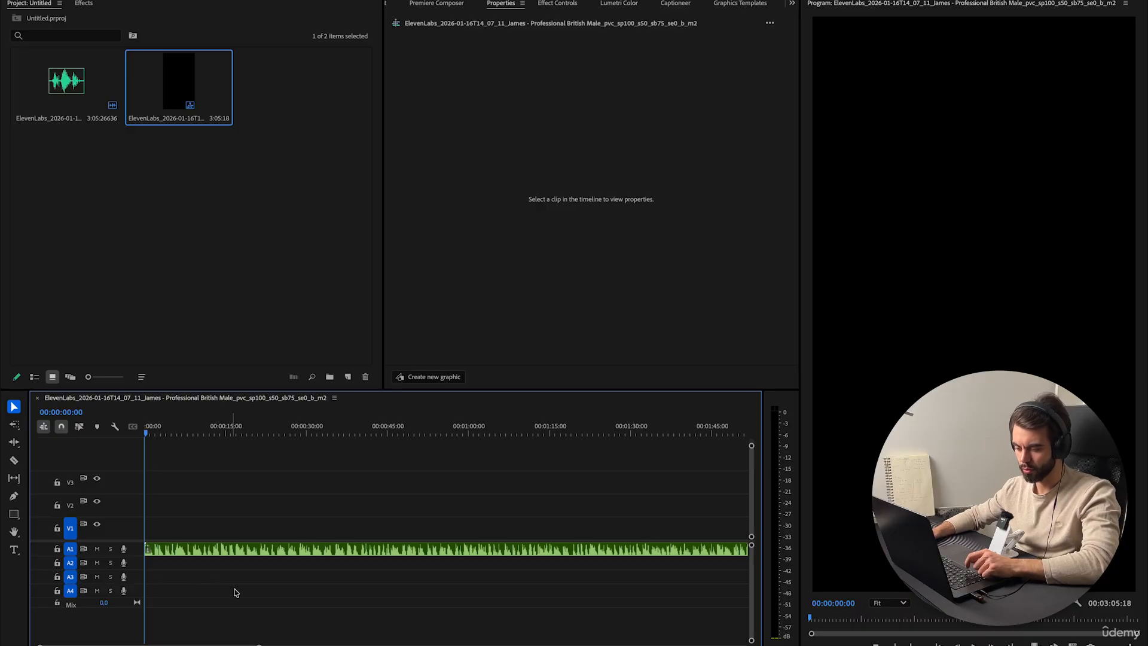
key("shift+minus")
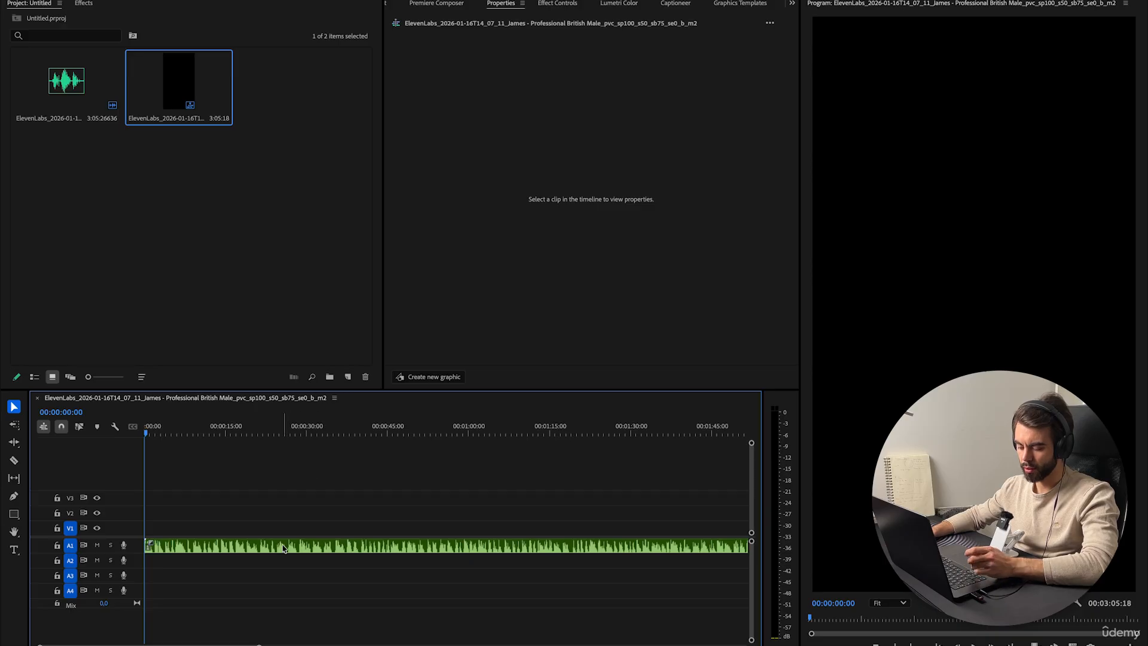
key("minus")
key("minus")
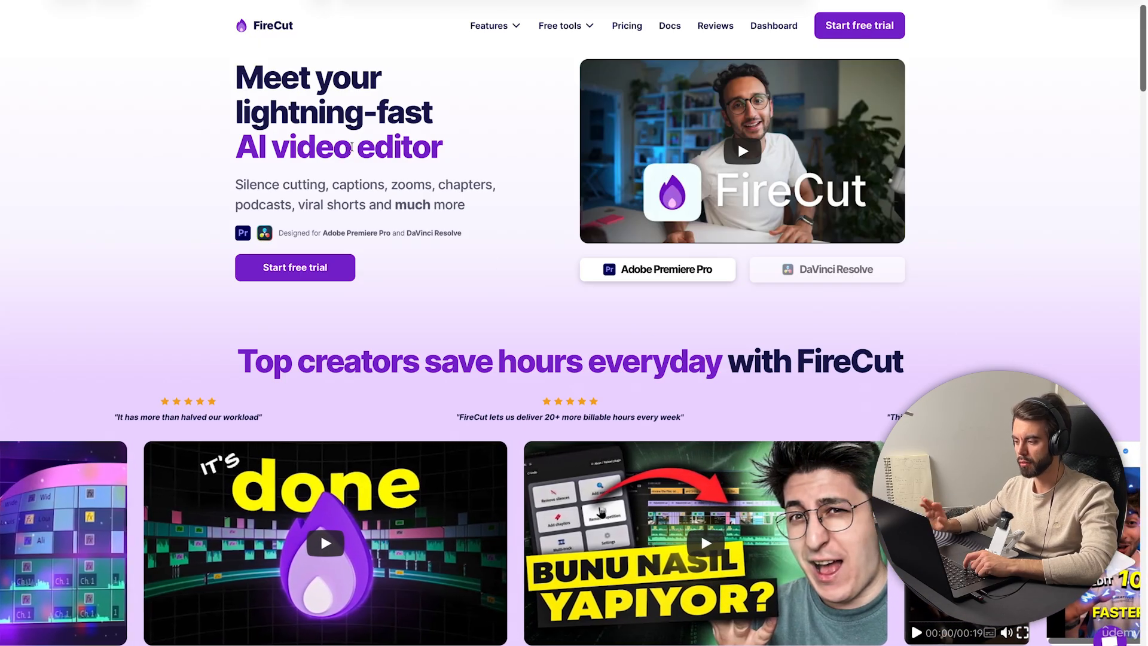
Switch to the FireCut website and review its pricing page for Premiere Pro.
left_click(628, 27)
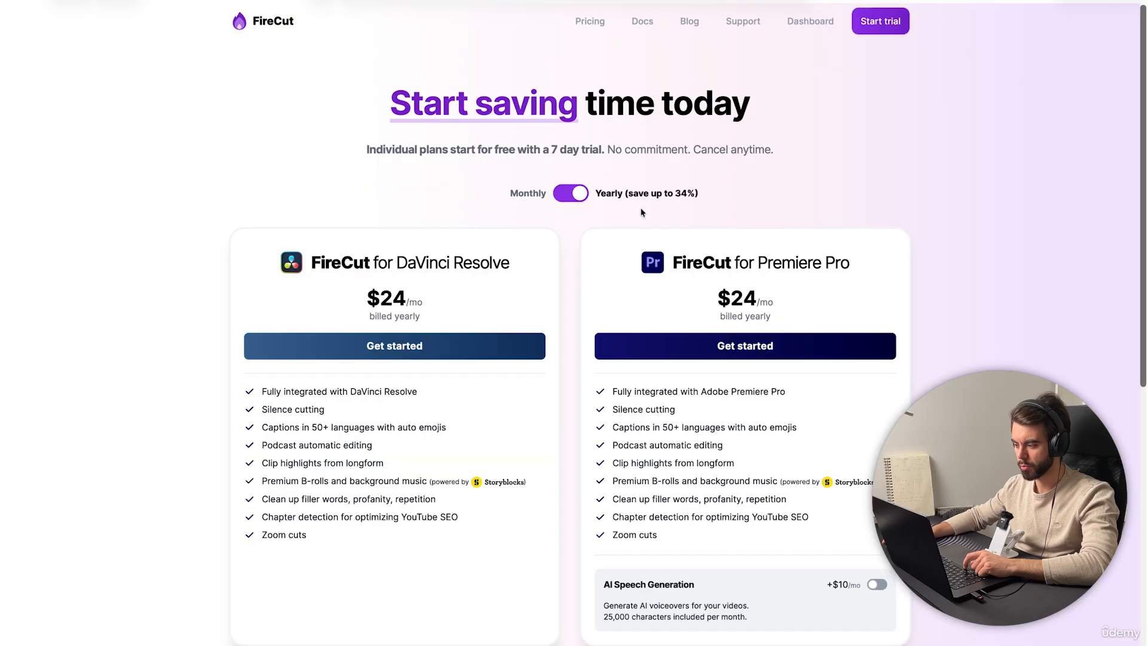
left_click_drag(669, 263, 816, 282)
left_click_drag(730, 297, 781, 302)
left_click(678, 536)
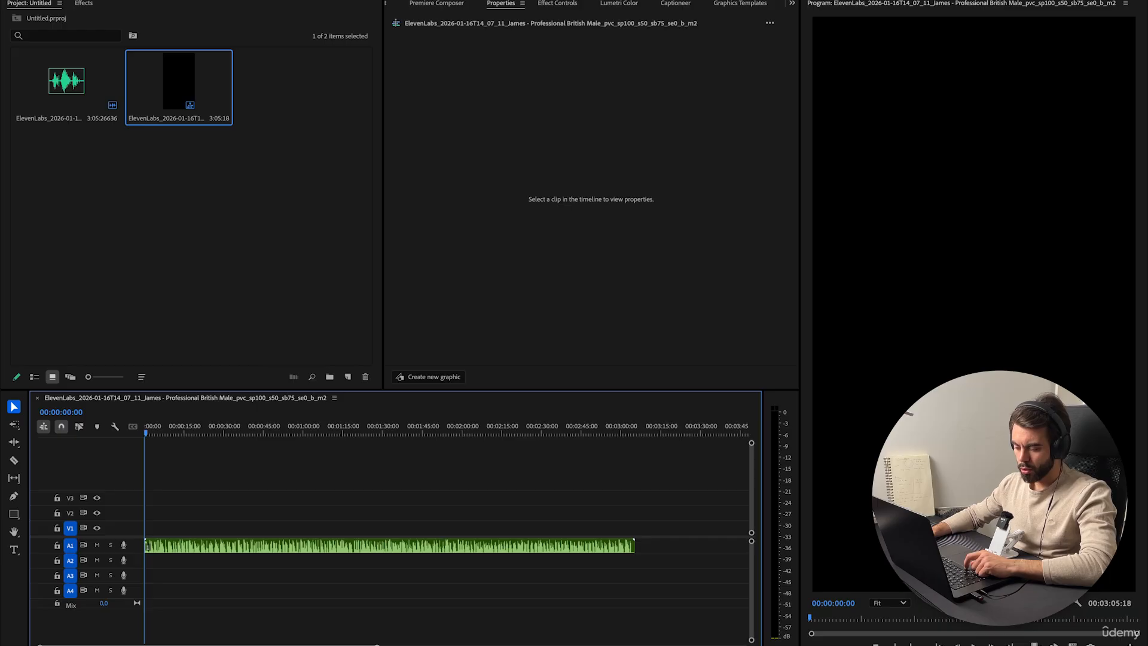
Split the voiceover near the 2-second mark with the Razor tool, then delete the small segment and its gap.
left_click_drag(413, 643, 264, 643)
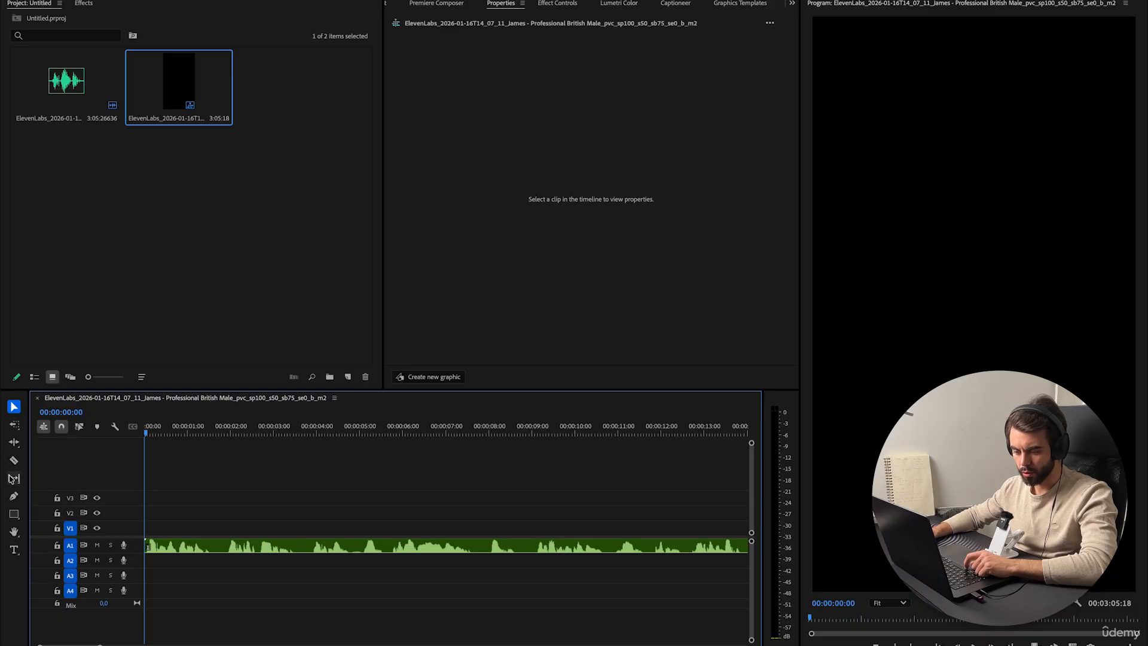
left_click(14, 463)
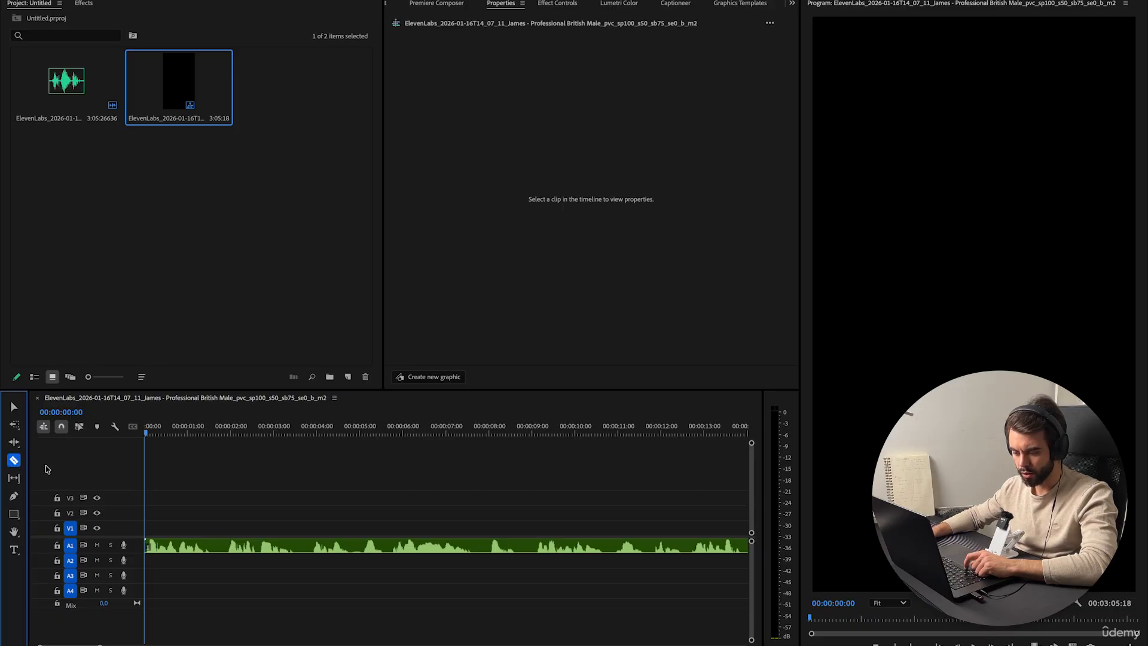
left_click(230, 546)
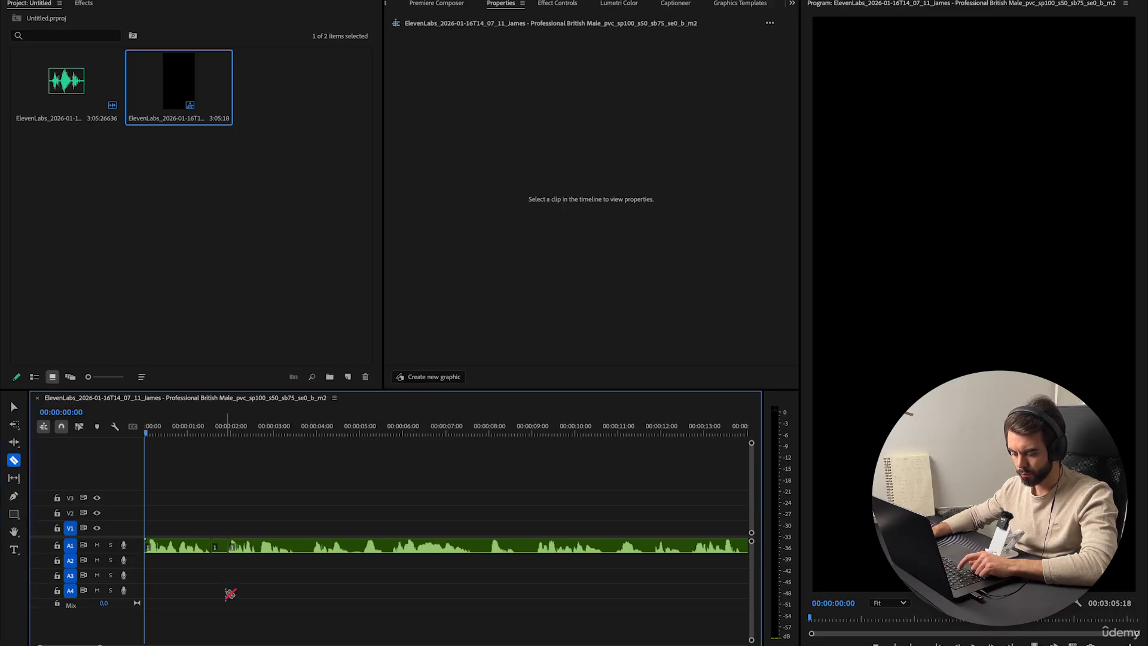
key("v")
left_click(220, 546)
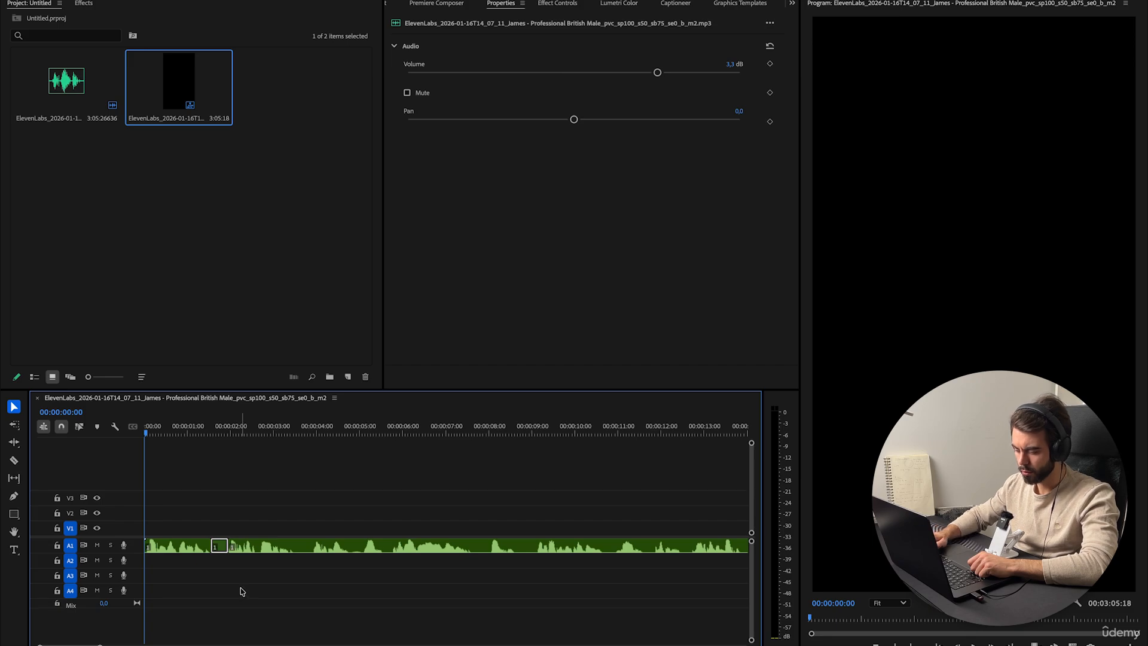
key("Delete")
left_click(219, 545)
key("Delete")
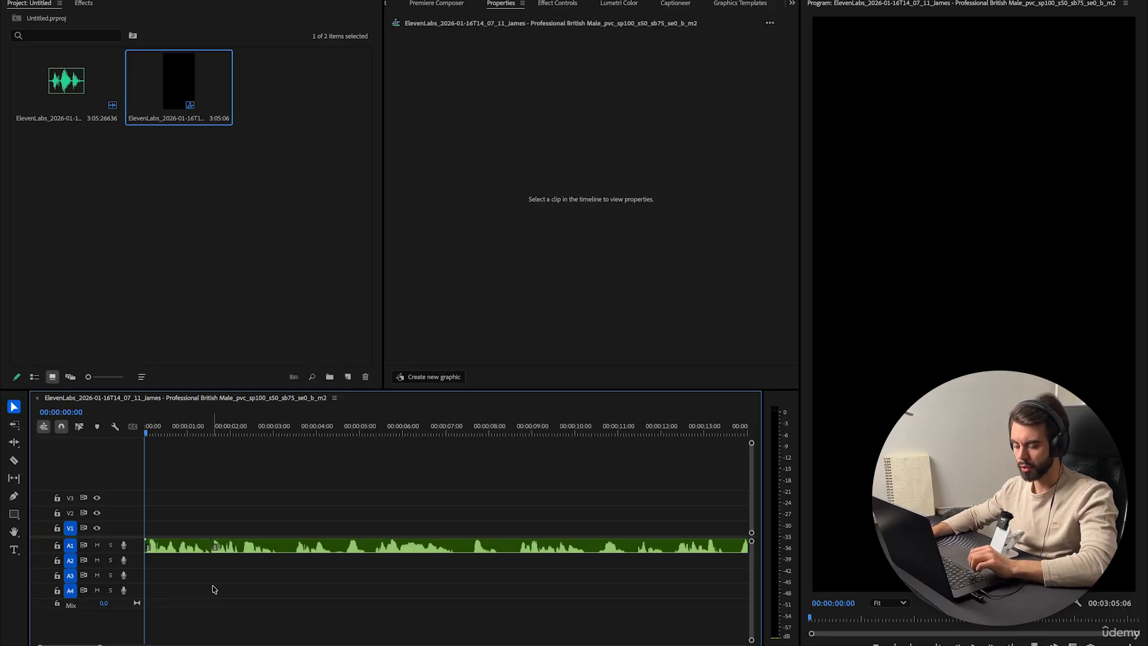
Open the Keyboard Shortcuts dialog and look up the shortcut for the Add Edit command.
left_click(395, 5)
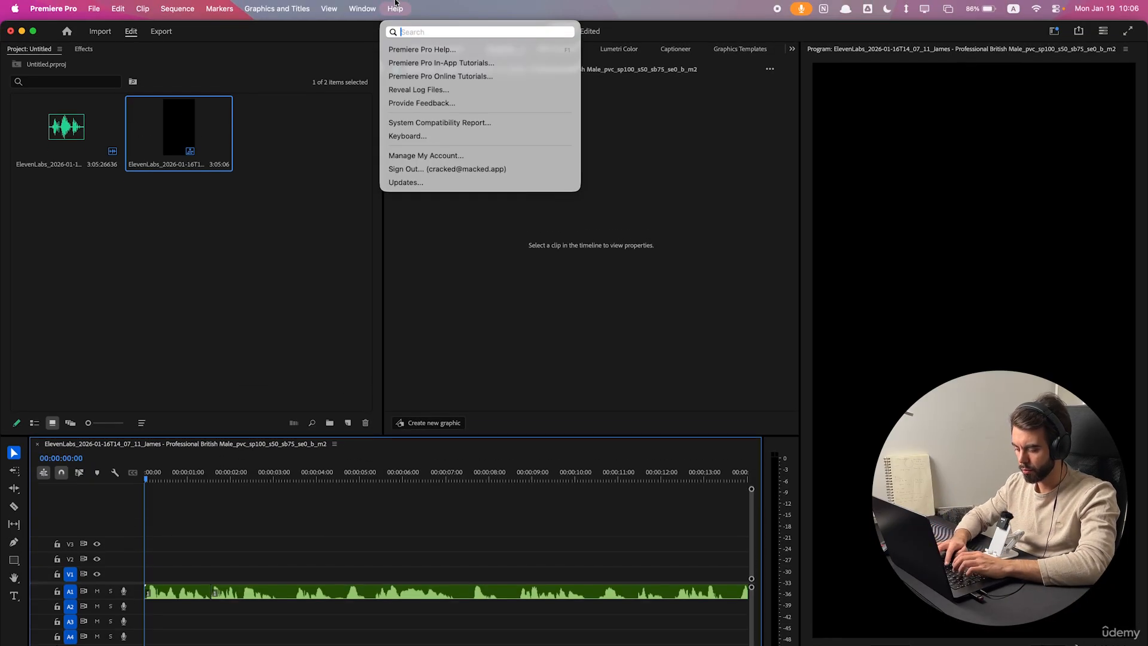
type("short")
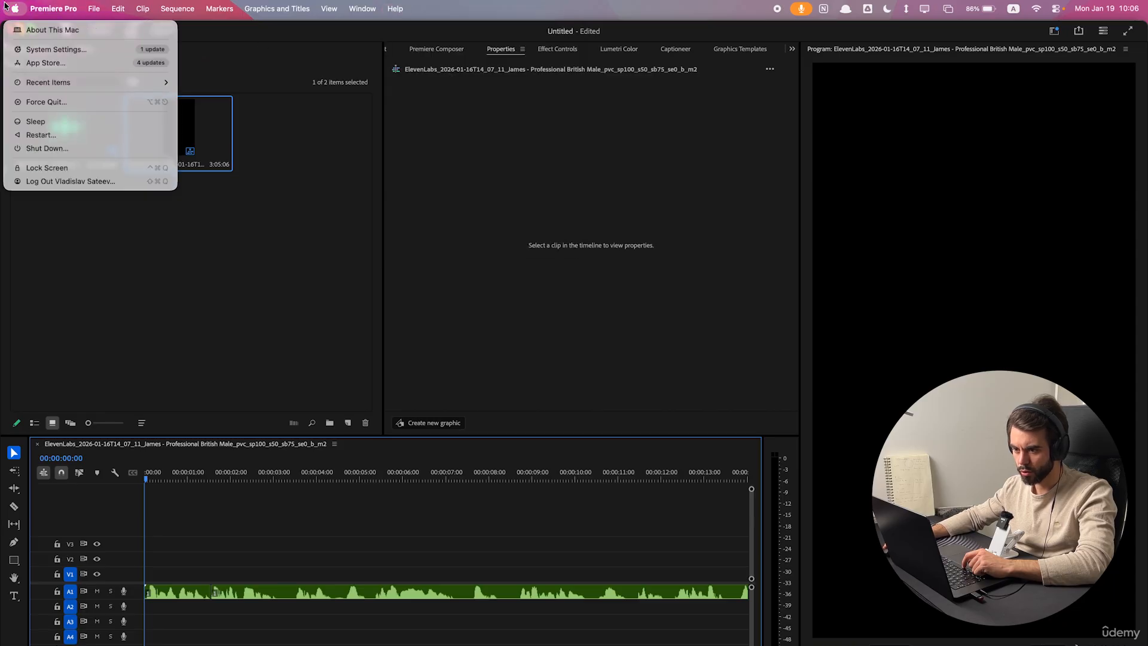
mouse_move(52, 8)
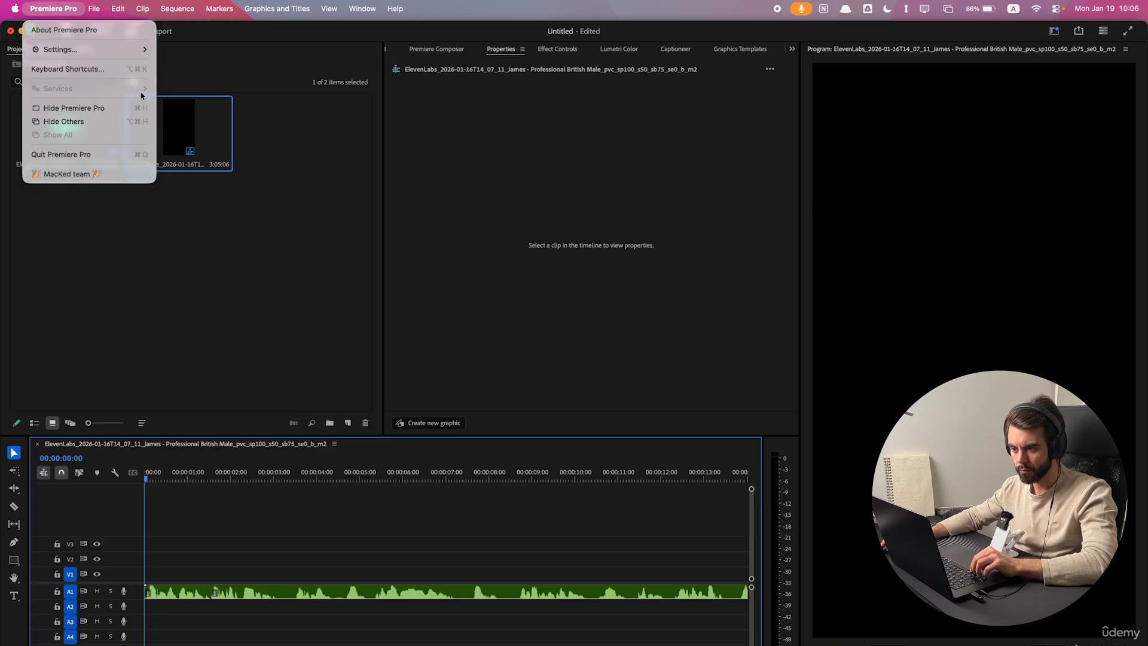
left_click(69, 69)
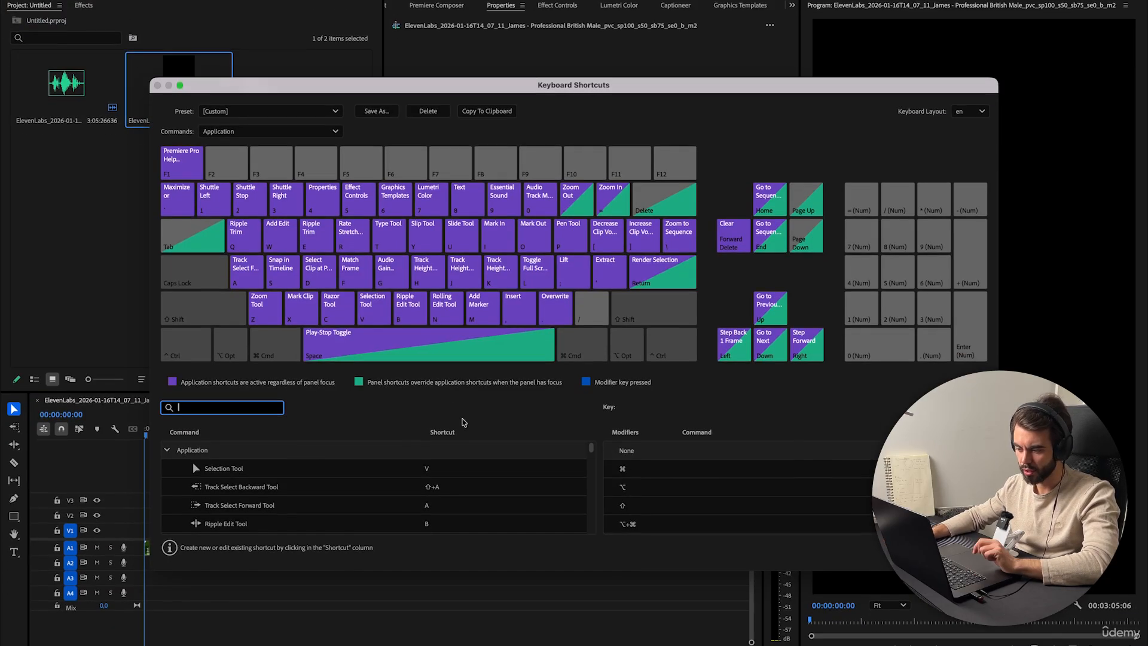
left_click(193, 458)
type("add edit")
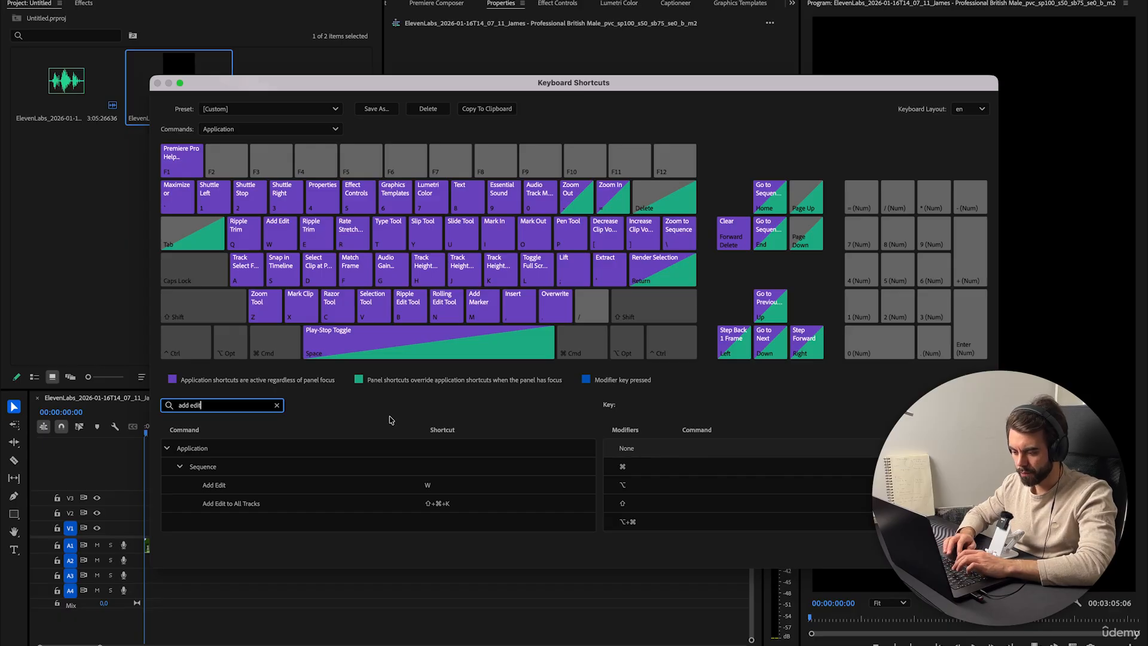
left_click(431, 485)
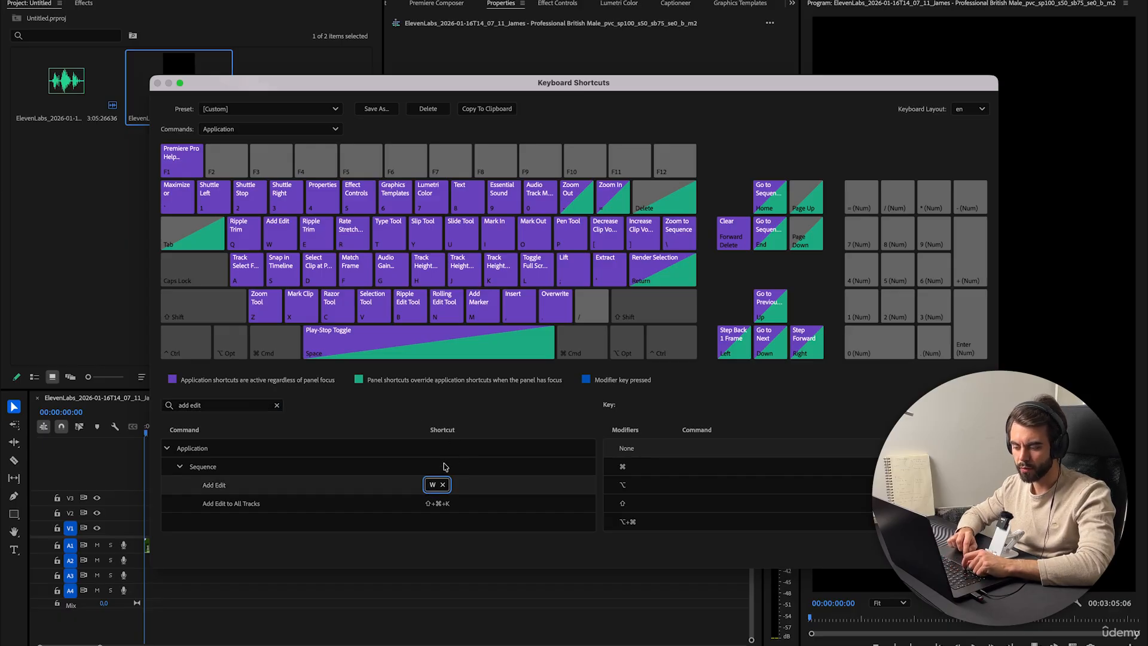
left_click(460, 489)
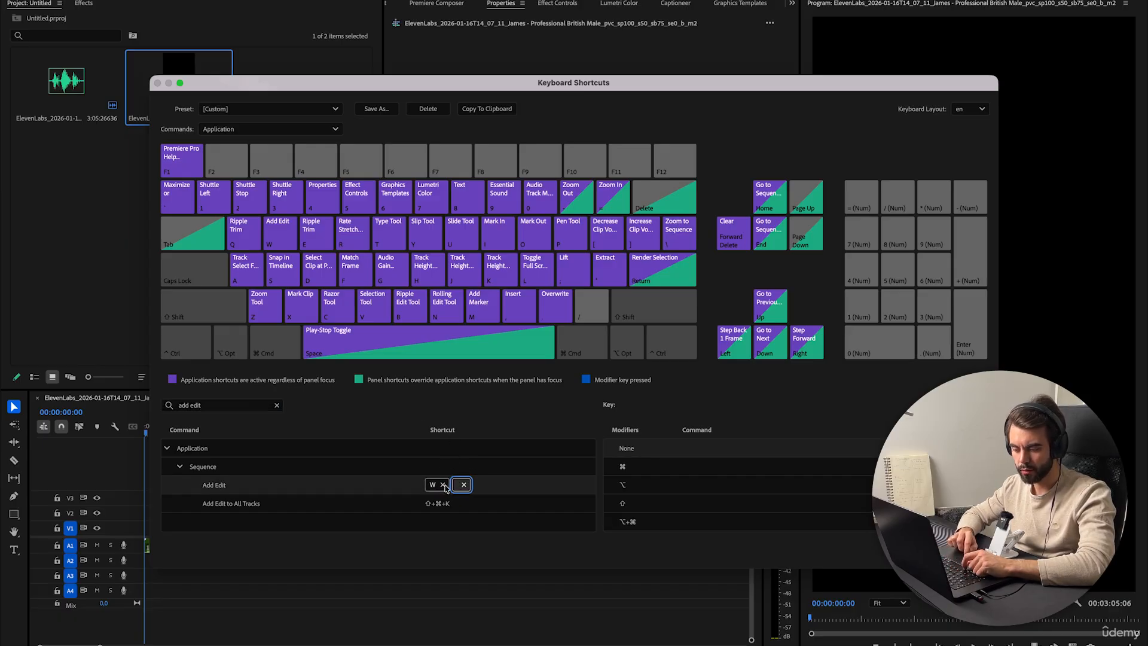
left_click(443, 485)
key("w")
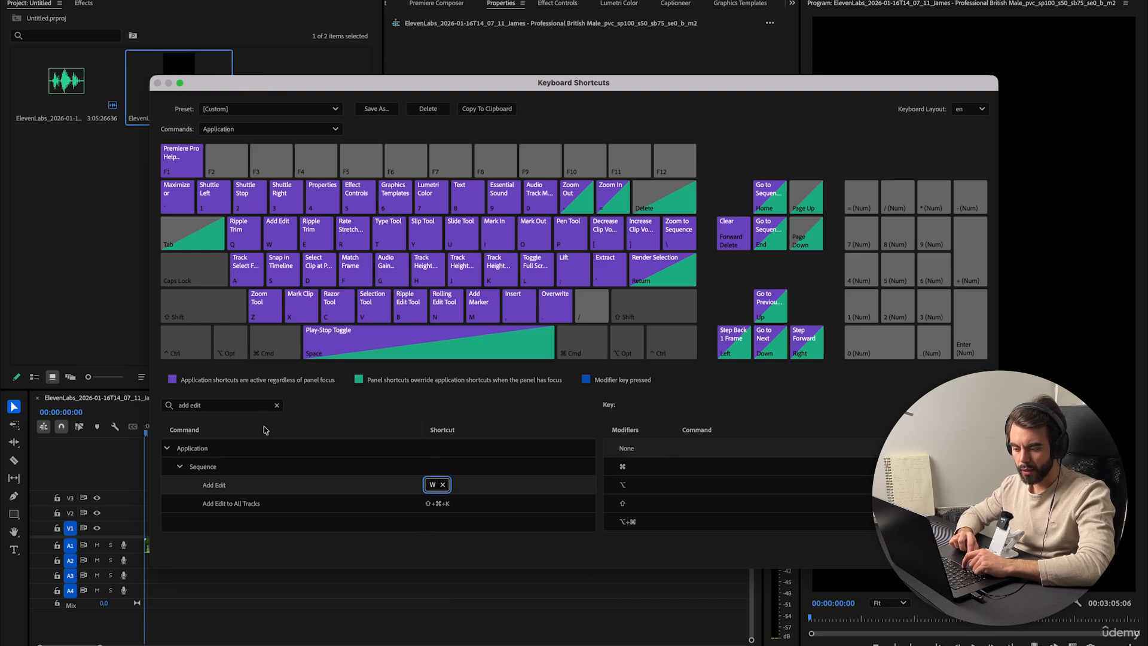
Search the keyboard shortcuts for the ripple trim commands, then close the dialog.
left_click(277, 405)
type("rip")
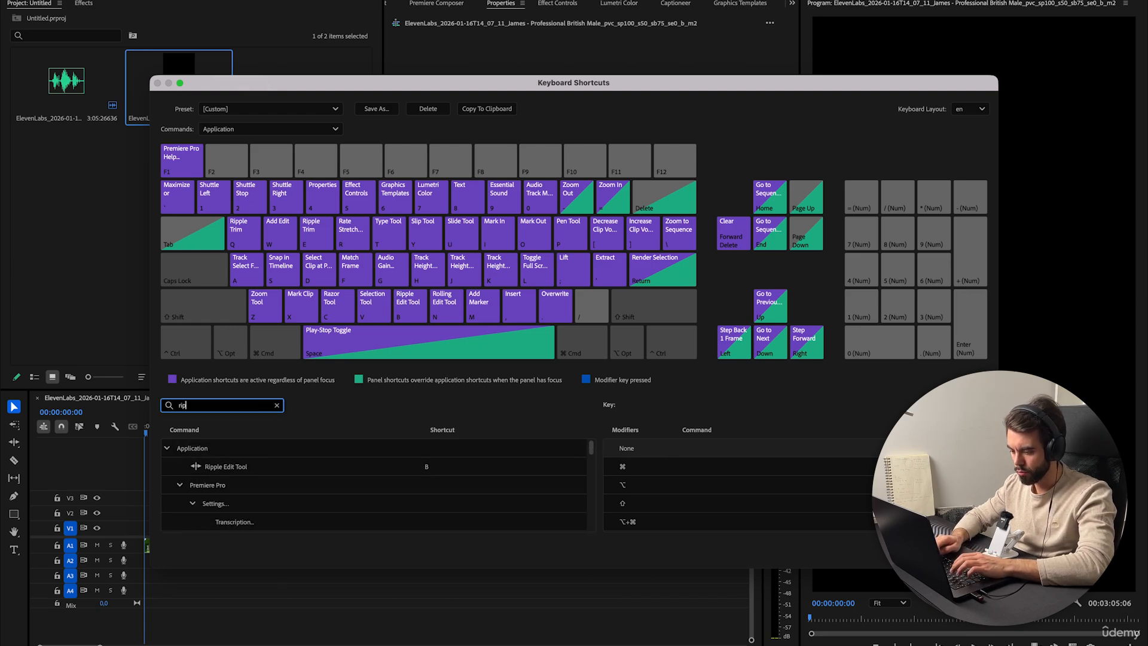
type("ple trim")
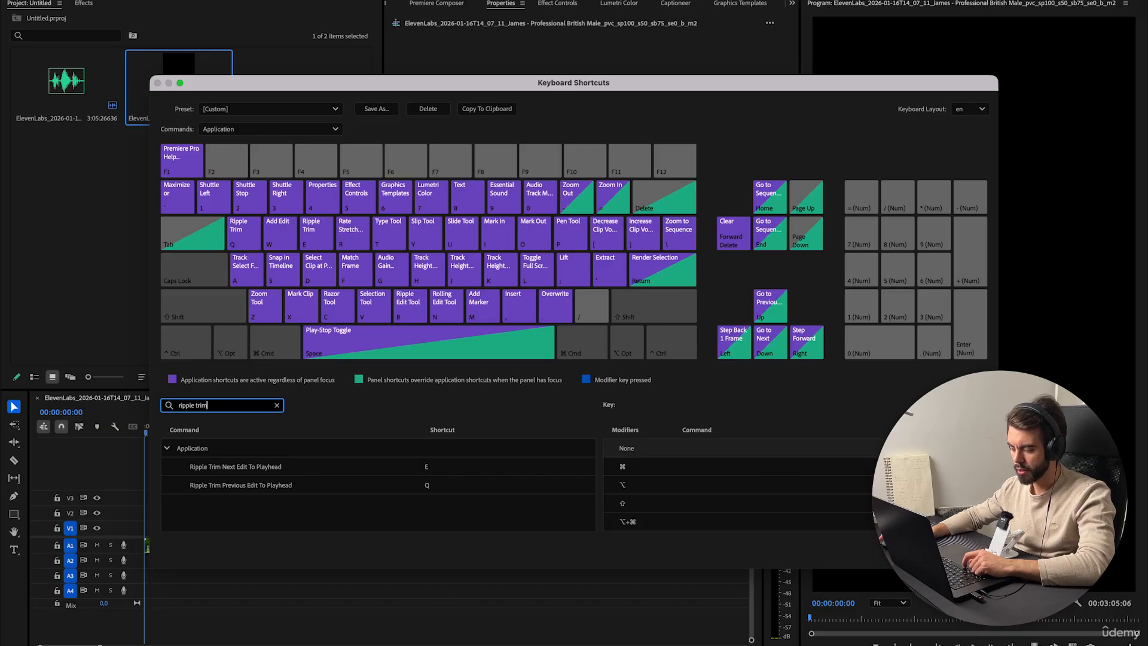
key("Escape")
key("Escape")
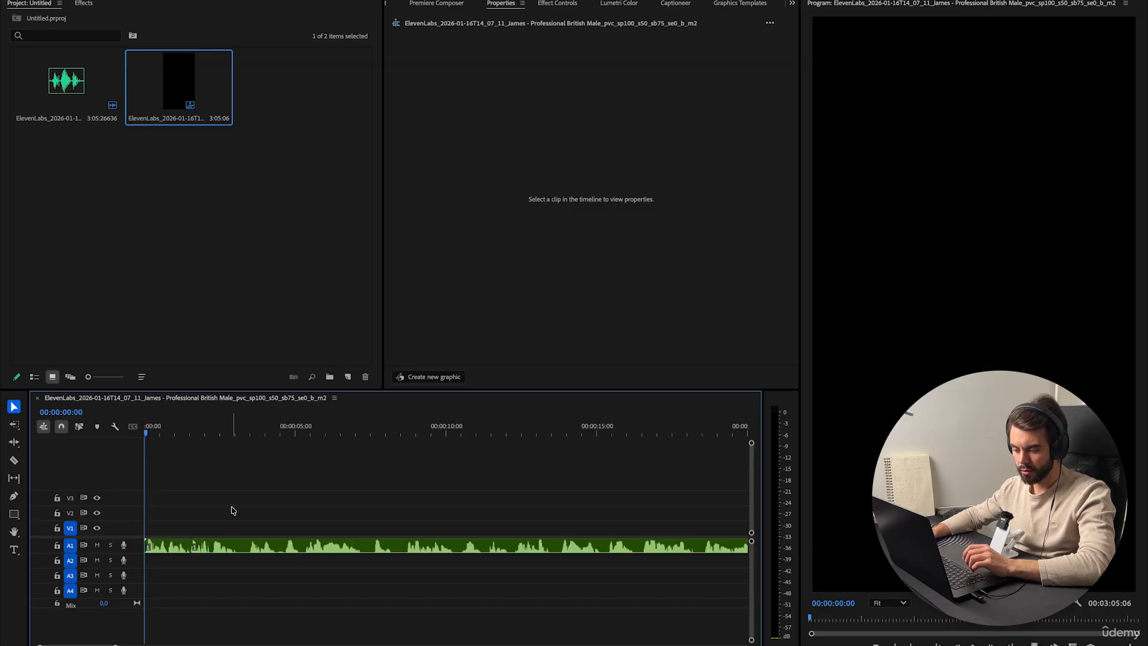
Add edits to the voiceover clip at several playhead positions along the timeline.
left_click_drag(206, 441, 488, 460)
key("super+k")
key("super+k")
key("super+k")
key("super+k")
key("super+k")
key("super+k")
key("super+k")
key("super+k")
key("super+k")
key("super+k")
Undo the last three added edits.
key("super+z")
key("super+z")
key("super+z")
key("super+z")
key("super+z")
key("super+z")
key("super+z")
key("super+z")
key("super+z")
key("super+z")
key("super+z")
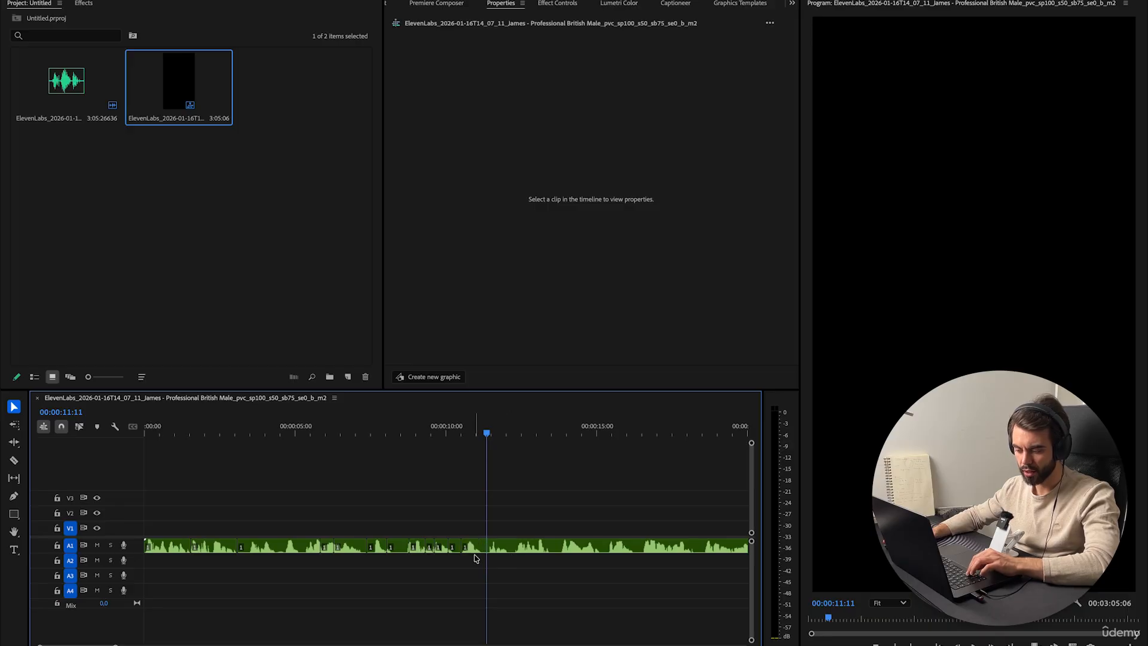
Add an edit near 1.5 seconds, move the playhead to about 3 seconds, and ripple trim the previous edit to the playhead.
left_click(237, 426)
key("super+k")
left_click_drag(237, 422, 247, 440)
key("=")
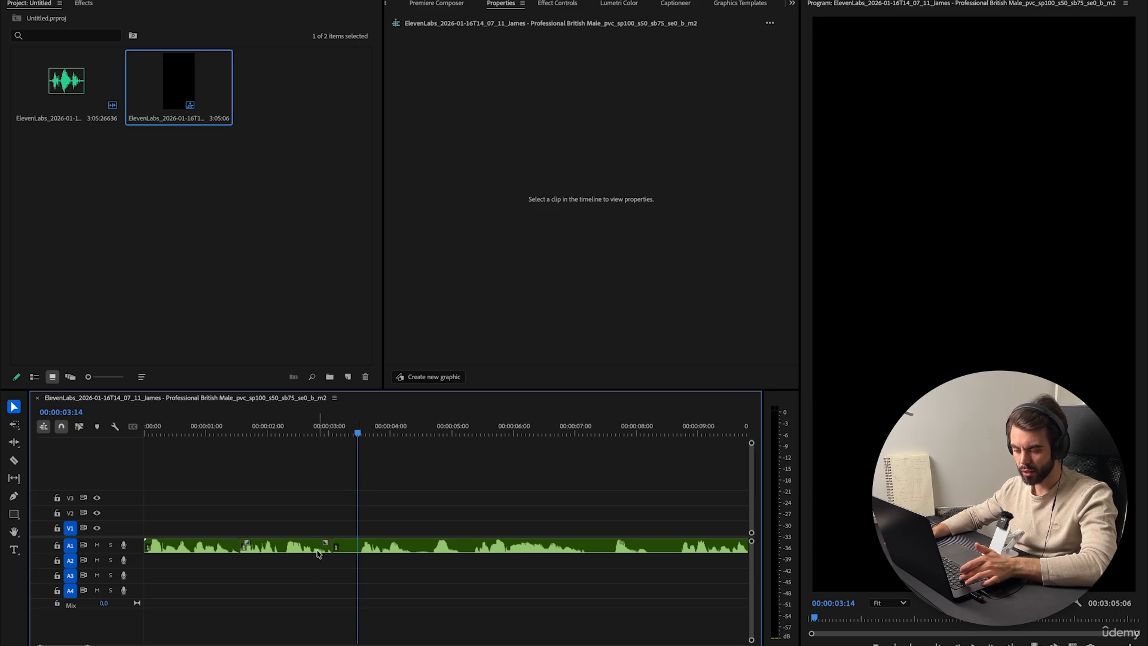
key("q")
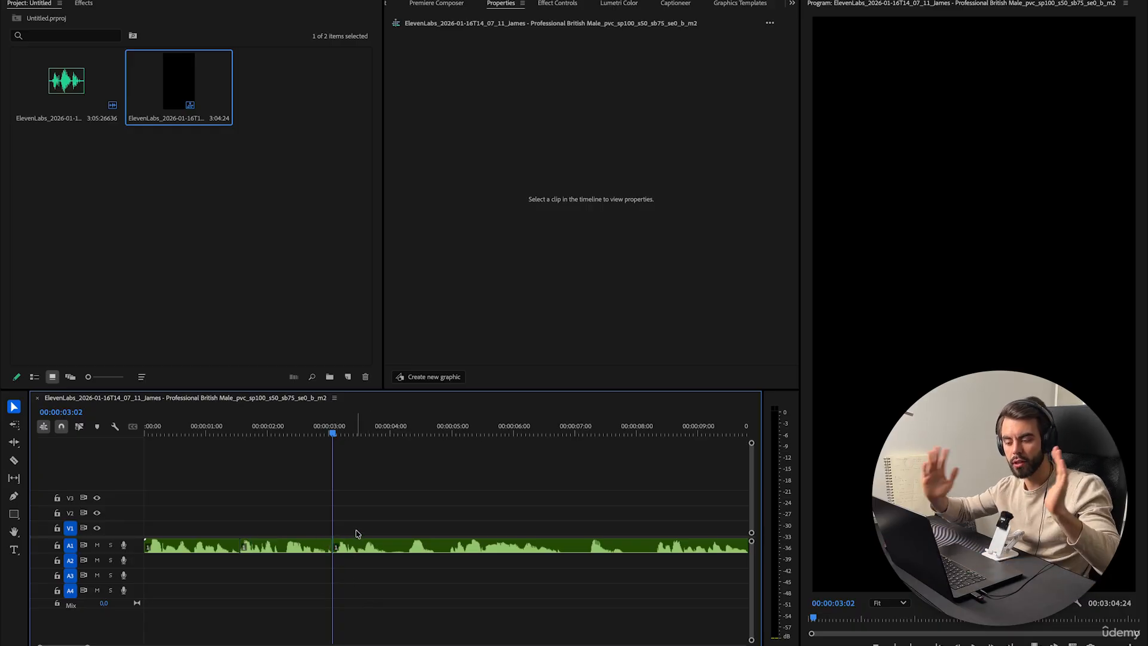
left_click(385, 427)
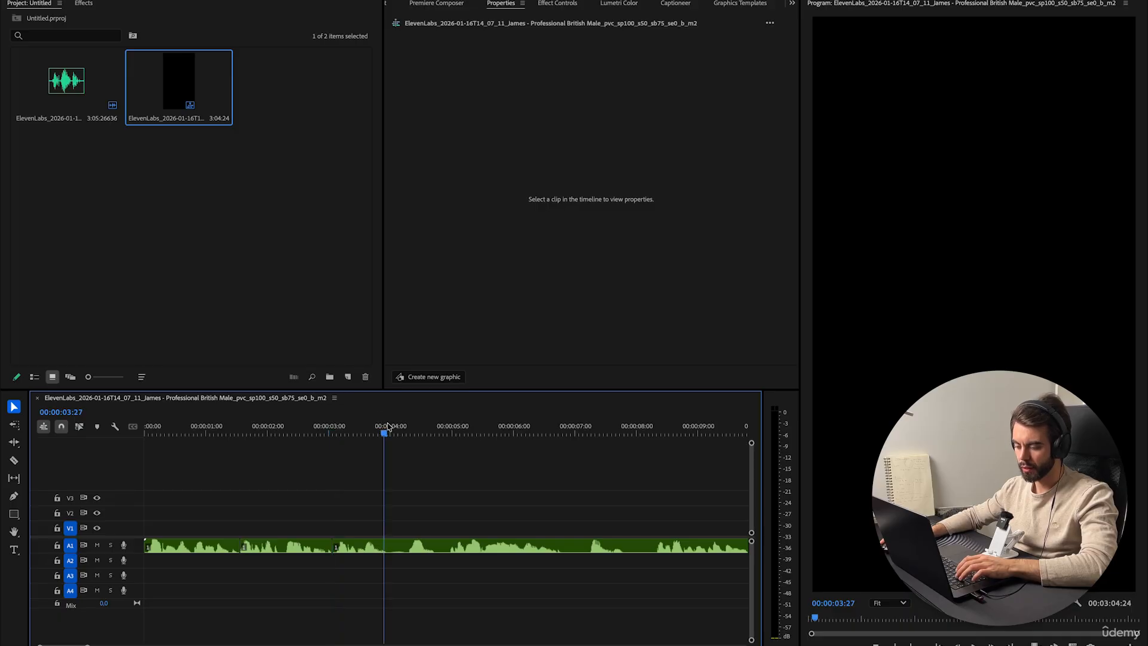
Add an edit at about 3:29 and ripple trim the next edit to the playhead.
left_click_drag(388, 426, 388, 464)
key("super+k")
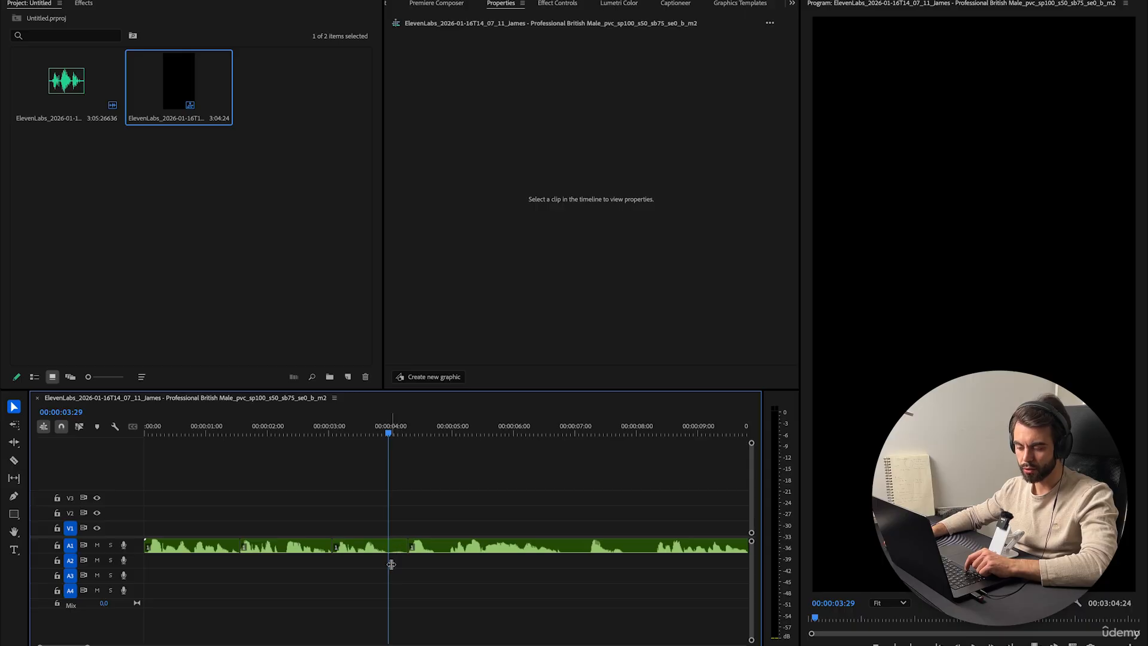
key("w")
scroll(439, 609, "right", 3)
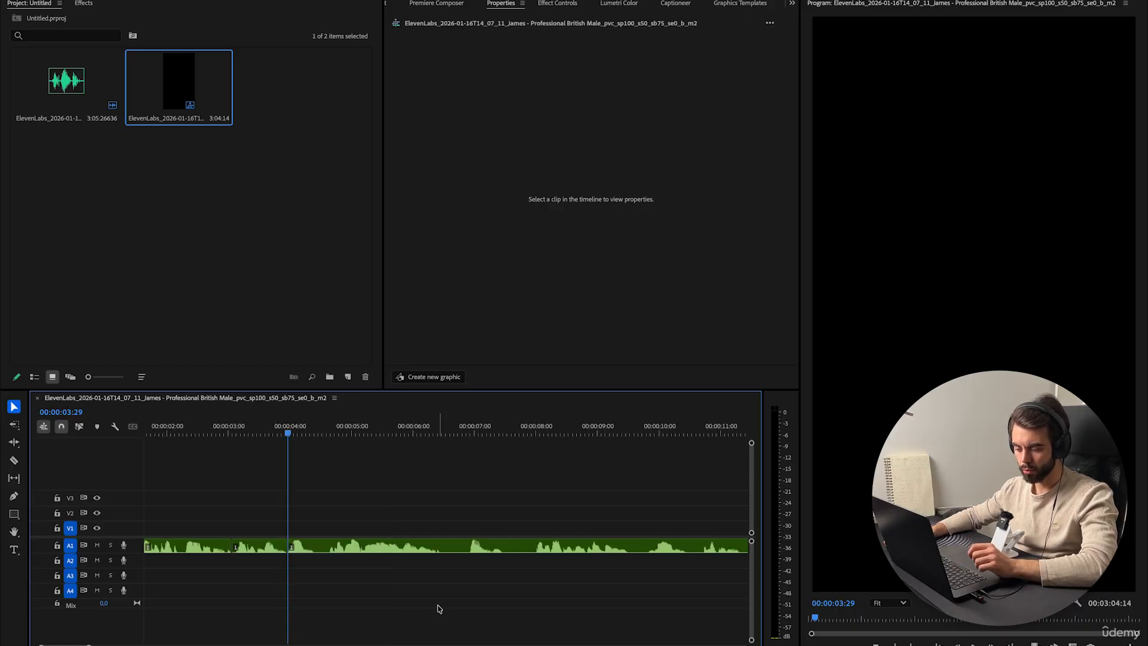
Ripple trim the rest of the voiceover after the playhead at about 4 seconds, then undo that trim.
left_click(326, 430)
key("minus")
key("minus")
key("minus")
key("minus")
key("minus")
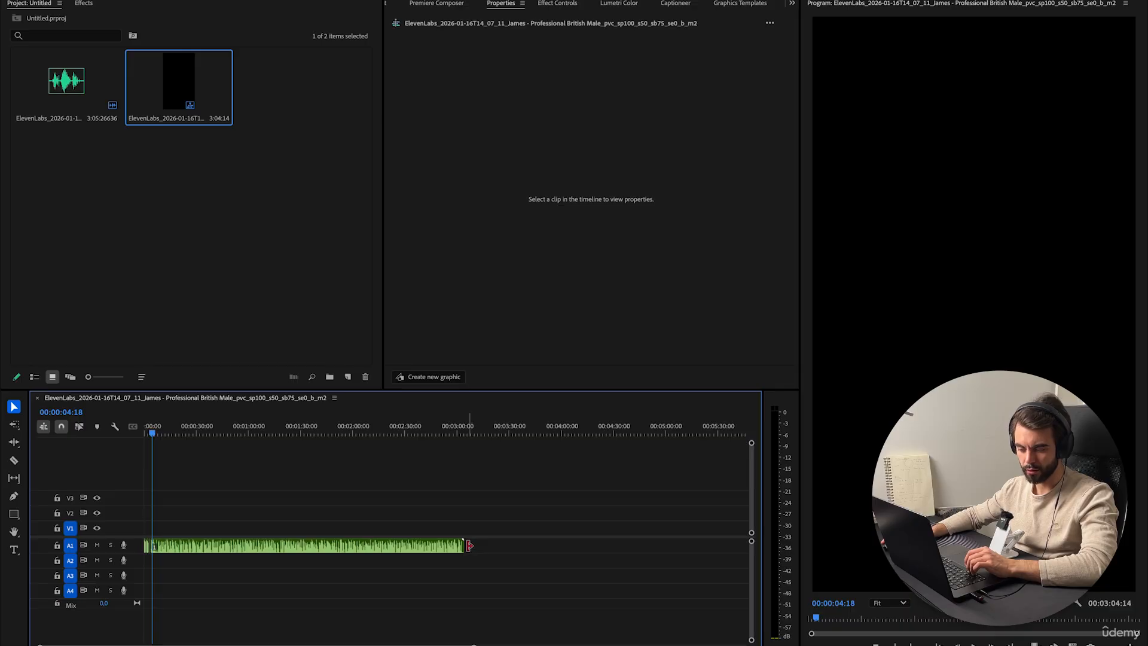
key("w")
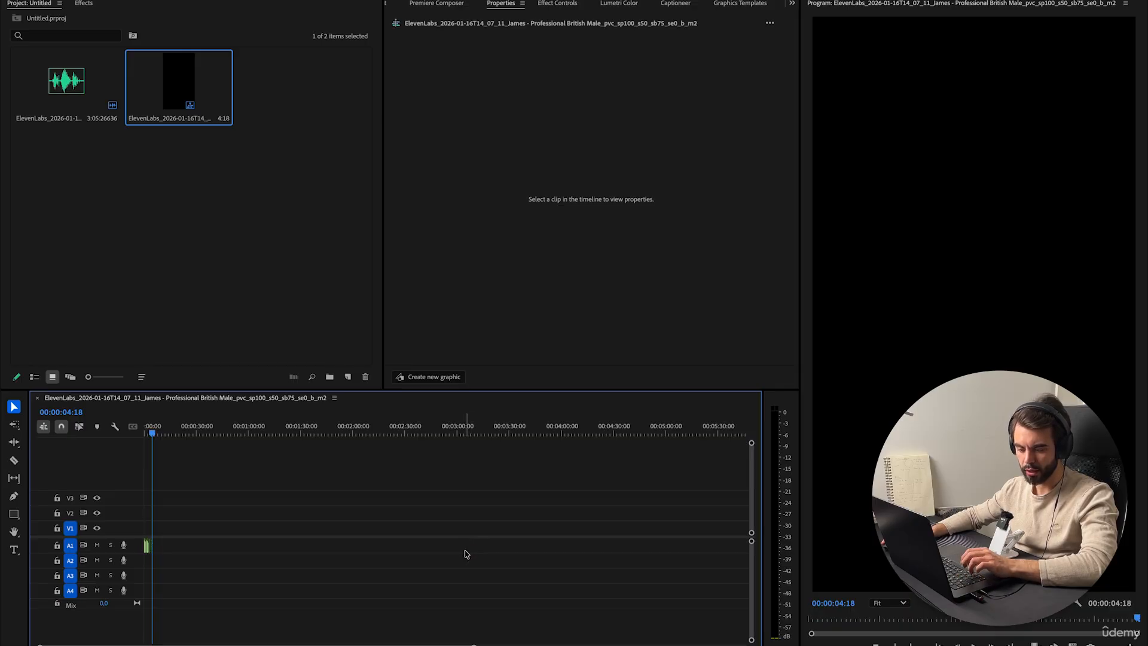
key("ctrl+z")
Remove unwanted parts between about 6 and 9 seconds by repeatedly adding edits and ripple trimming the previous edit to the playhead.
key("equal")
key("equal")
key("equal")
key("equal")
key("equal")
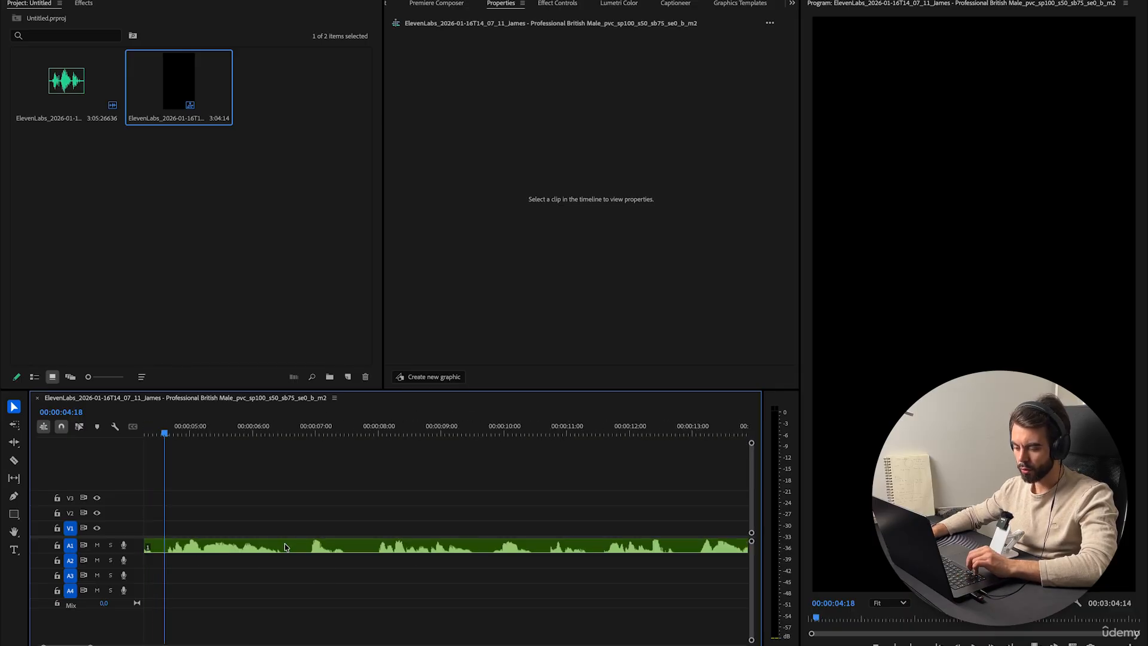
left_click(433, 435)
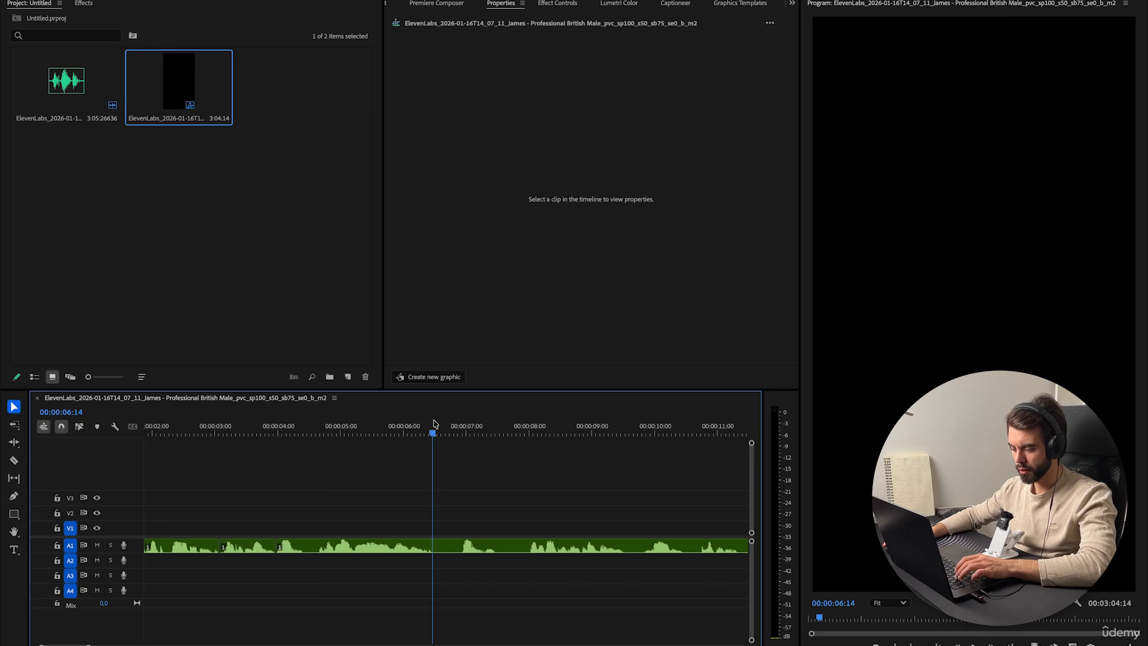
key("ctrl+k")
left_click_drag(462, 434, 498, 443)
key("q")
left_click(470, 435)
key("ctrl+k")
left_click(487, 436)
key("q")
left_click_drag(498, 442, 588, 462)
key("ctrl+k")
key("q")
mouse_move(588, 462)
left_mouse_down()
mouse_move(630, 467)
mouse_move(571, 469)
left_mouse_up()
key("ctrl+k")
key("q")
key("space")
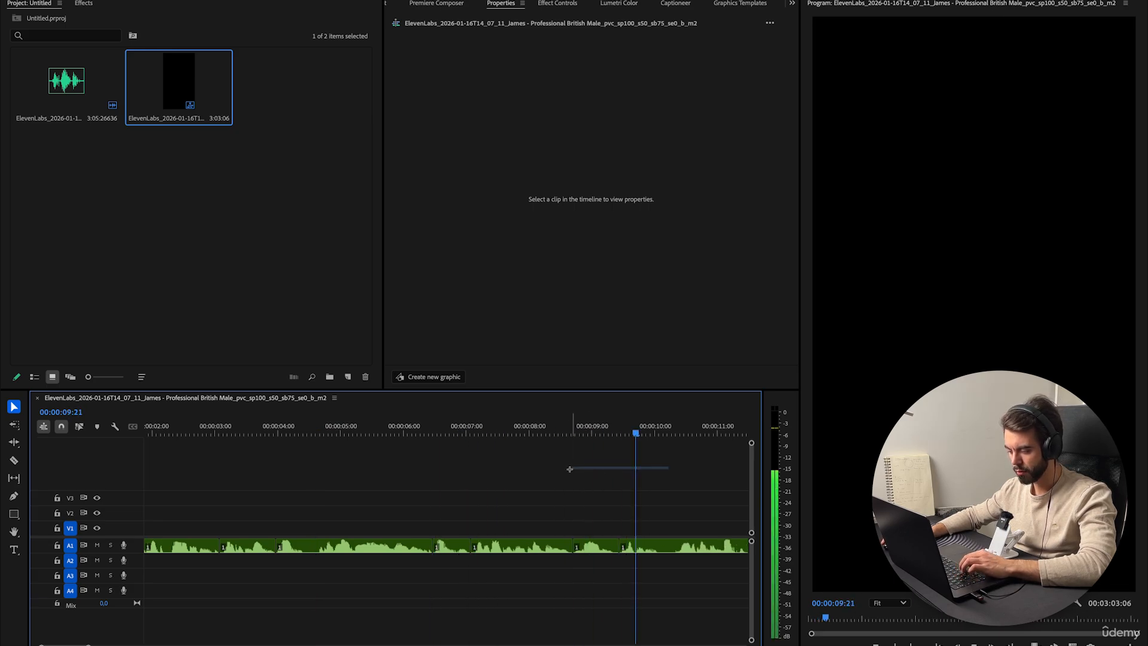
Continue adding edits and ripple trimming previous sections at several playhead positions past 9 seconds.
key("ctrl+k")
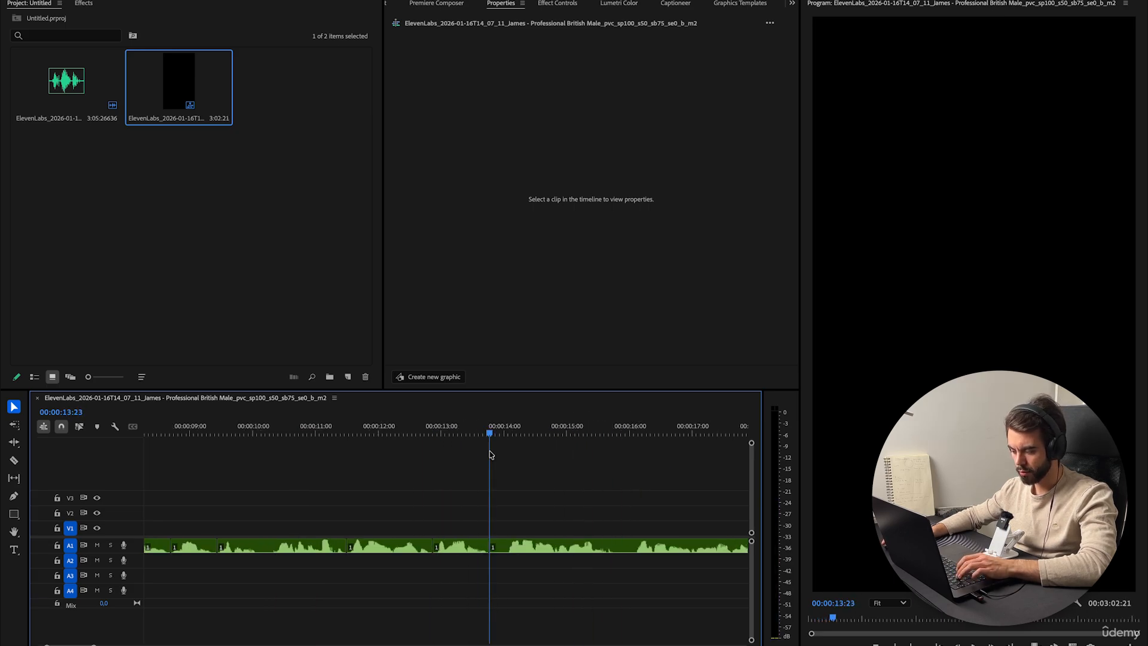
key("q")
left_click_drag(490, 455, 594, 464)
key("ctrl+k")
left_click_drag(594, 464, 607, 470)
key("q")
scroll(623, 488, "right", 3)
left_click(543, 430)
key("ctrl+k")
left_click_drag(543, 430, 570, 446)
key("q")
left_click_drag(570, 445, 492, 472)
Cut out more unwanted sections further along the voiceover with repeated Add Edit and ripple trim previous edit.
scroll(540, 490, "right", 4)
left_click_drag(414, 428, 588, 480)
key("ctrl+k")
key("q")
key("ctrl+k")
key("q")
key("ctrl+k")
key("q")
scroll(574, 484, "right", 4)
left_click_drag(456, 439, 471, 441)
key("q")
Examine the whole trimmed voiceover in the timeline up to the sequence end.
key("minus")
key("minus")
key("minus")
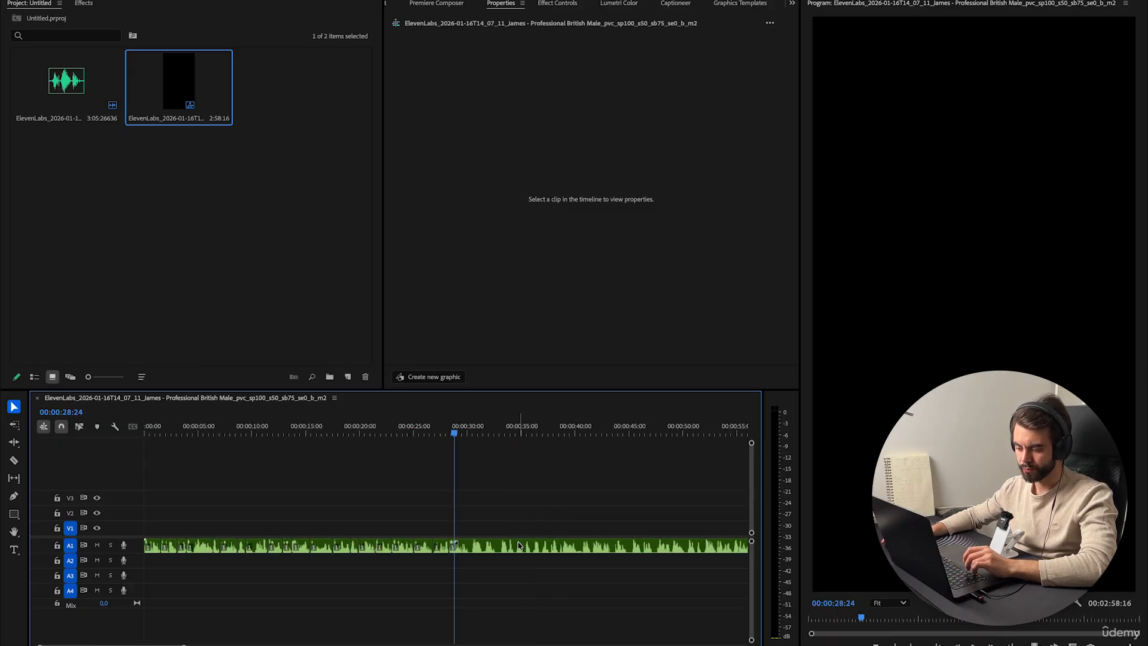
key("minus")
key("minus")
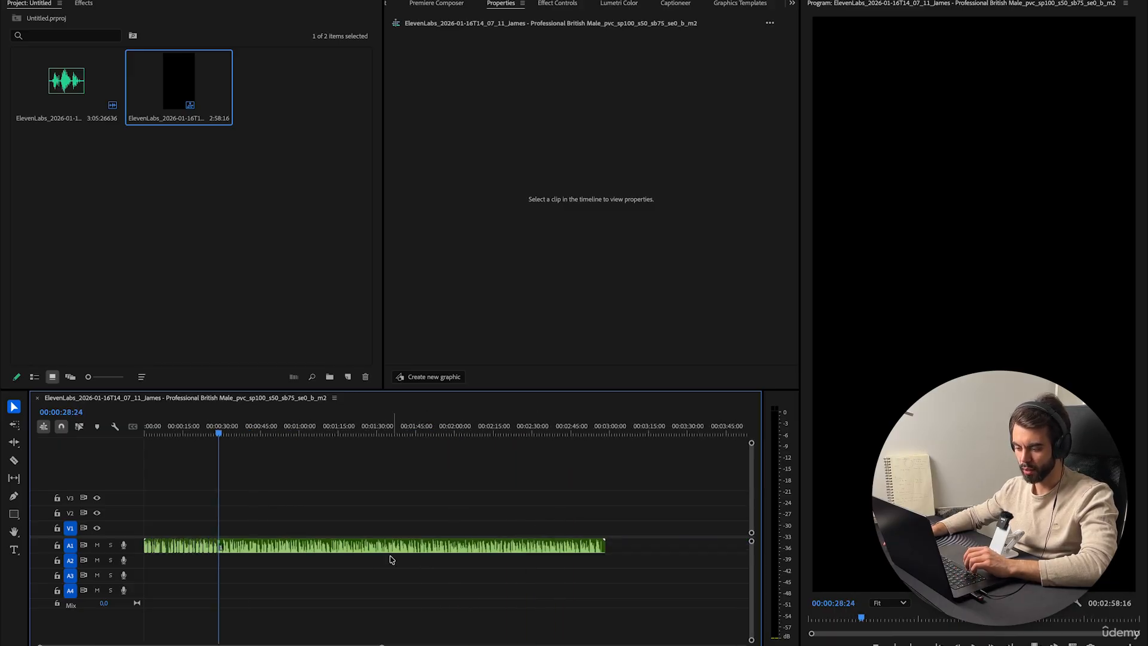
left_click_drag(638, 589, 231, 536)
left_click(476, 581)
left_click(183, 448)
key("End")
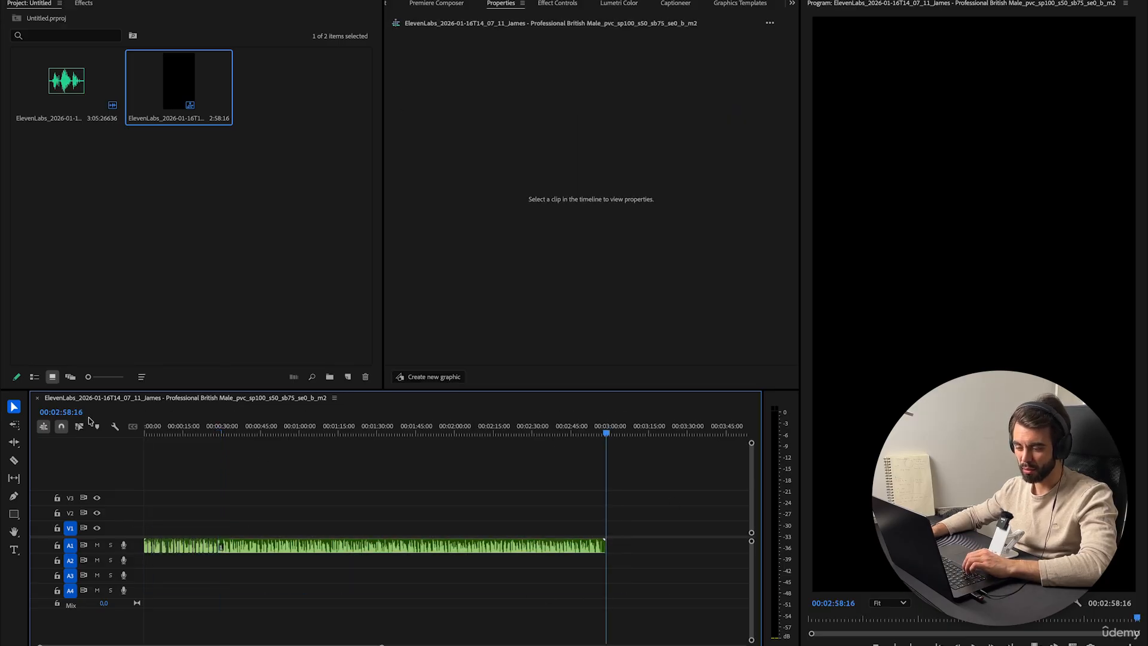
Undo the last six edits on the voiceover.
key("super+z")
key("super+z")
key("super+z")
key("super+z")
key("super+z")
key("super+z")
key("super+z")
key("super+z")
key("super+z")
key("super+z")
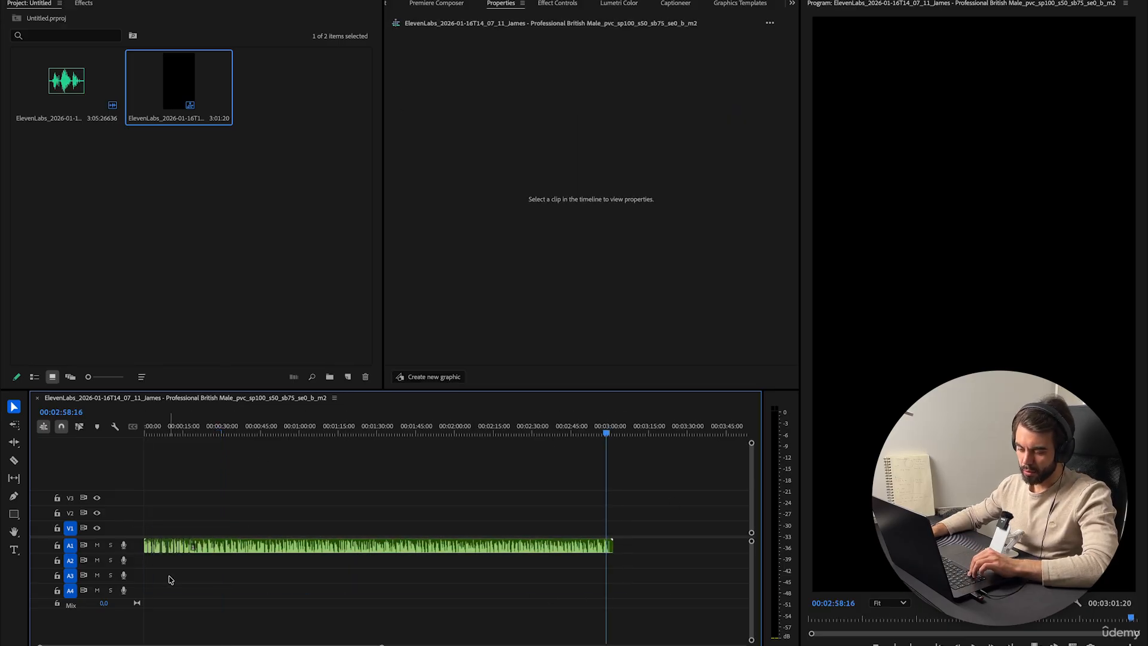
key("super+z")
key("super+z")
key("super+z")
key("super+z")
key("super+z")
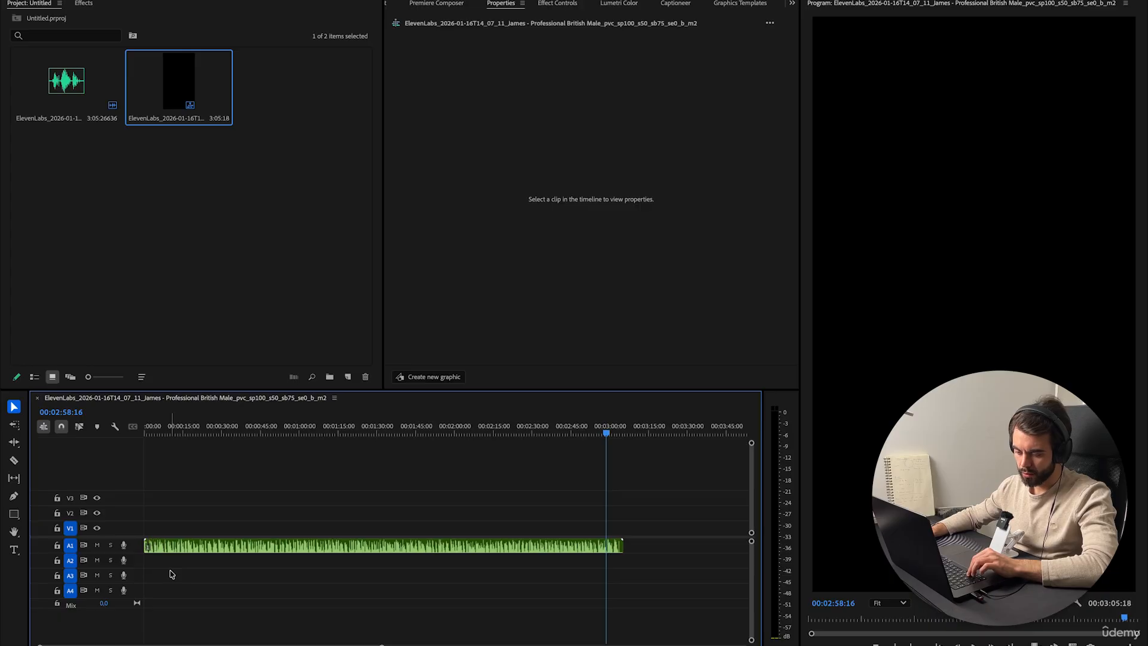
Open the FireCut extension panel with the full sequence in view.
key("Home")
key("=")
key("=")
key("=")
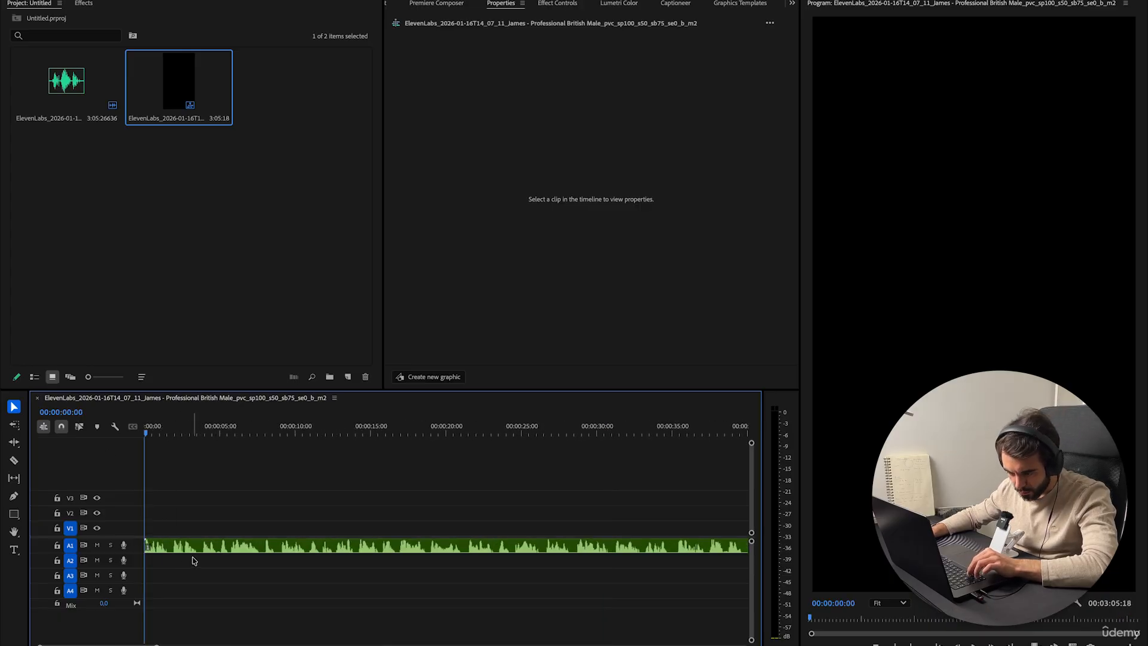
key("backslash")
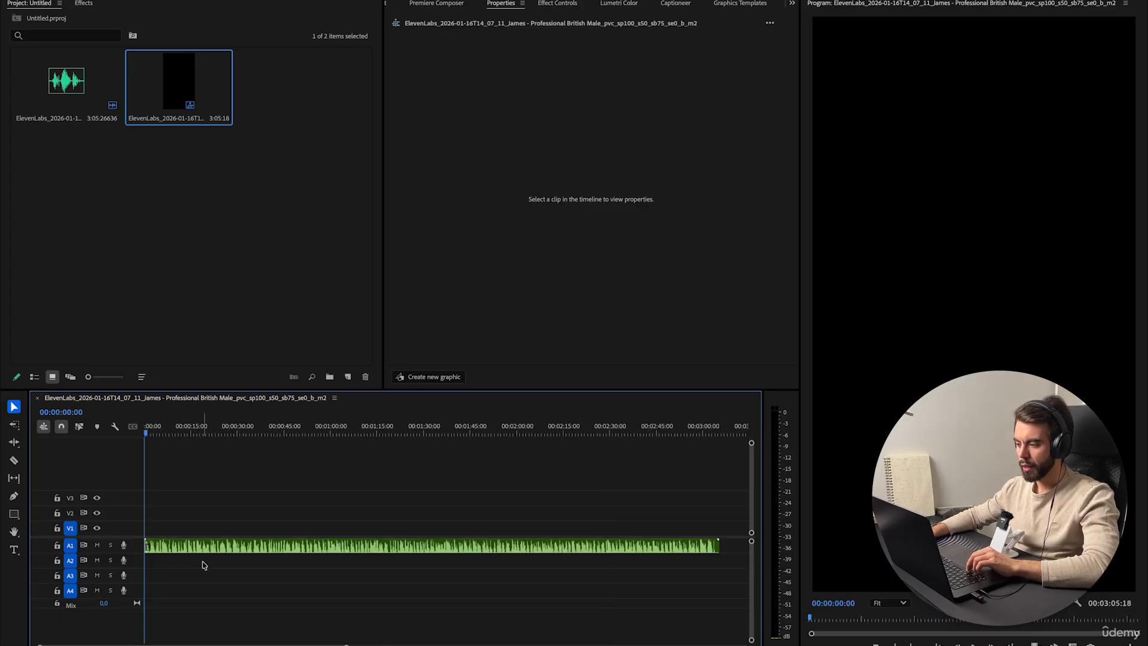
left_click(790, 6)
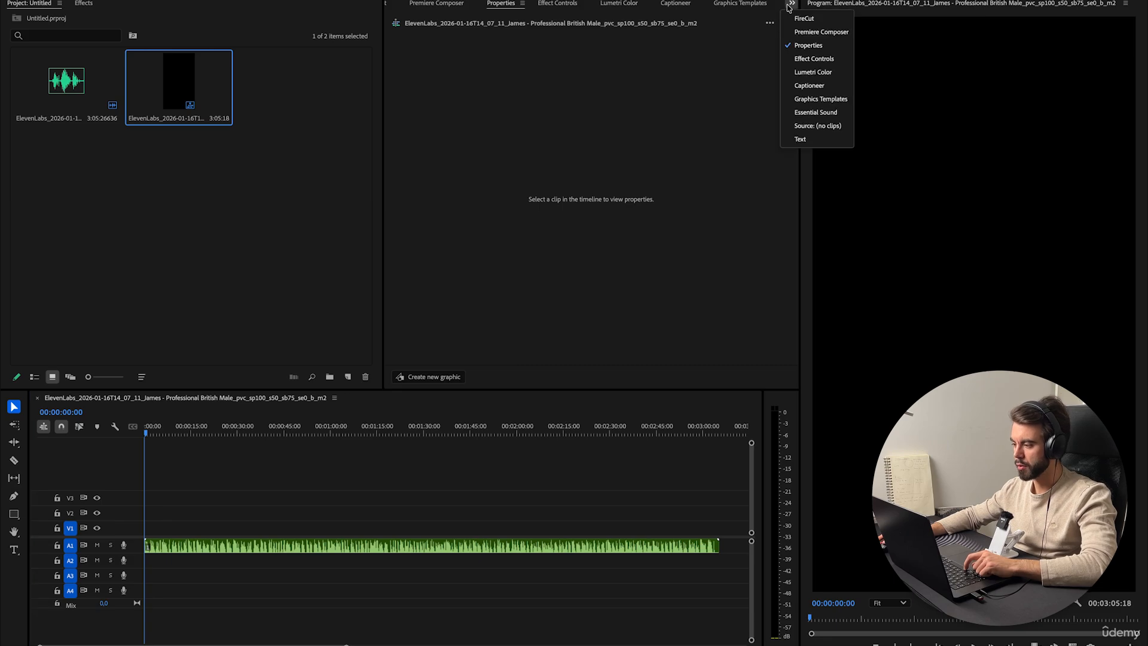
left_click(798, 20)
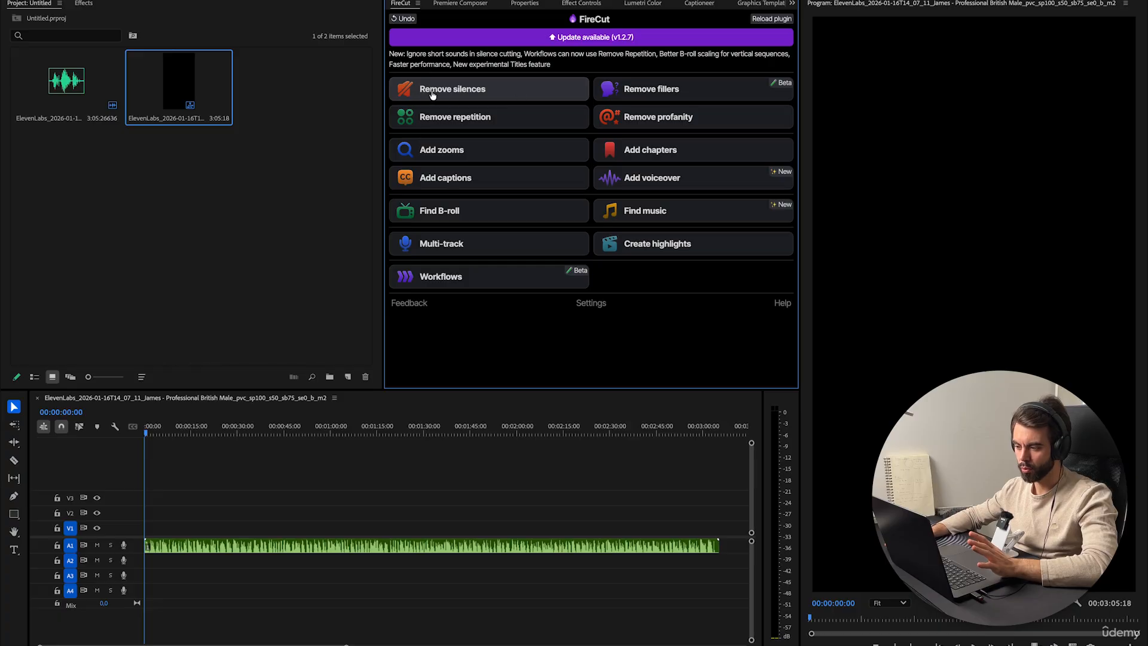
Run FireCut's Remove silences on the full sequence with cutting tightness set to Tight cut.
left_click(453, 95)
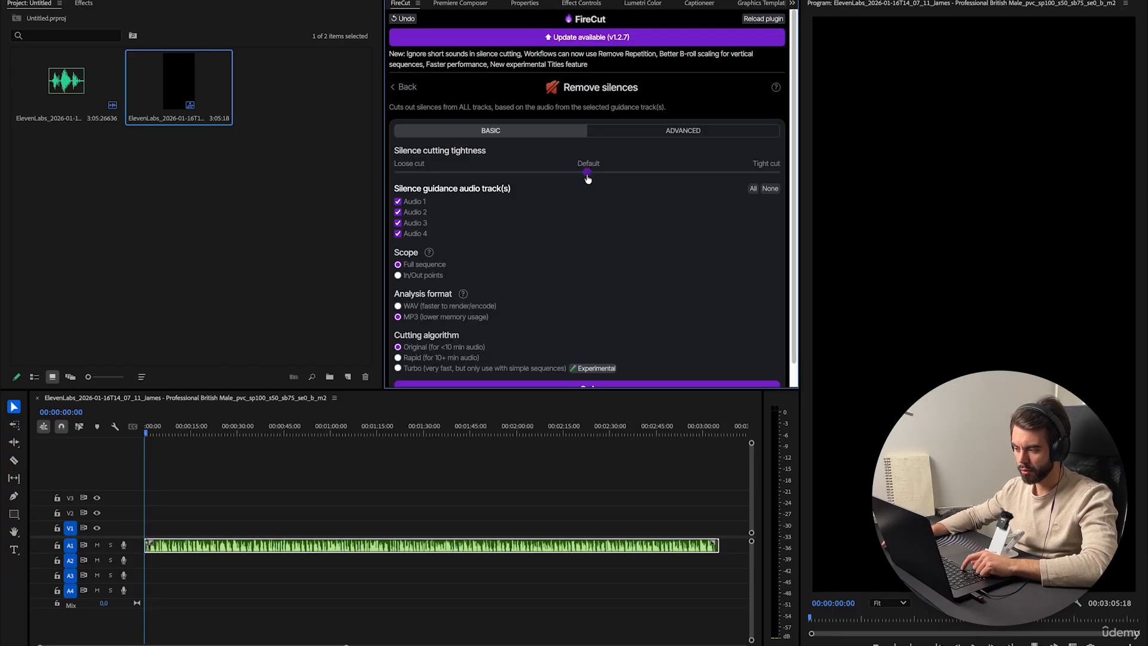
left_click_drag(587, 174, 833, 179)
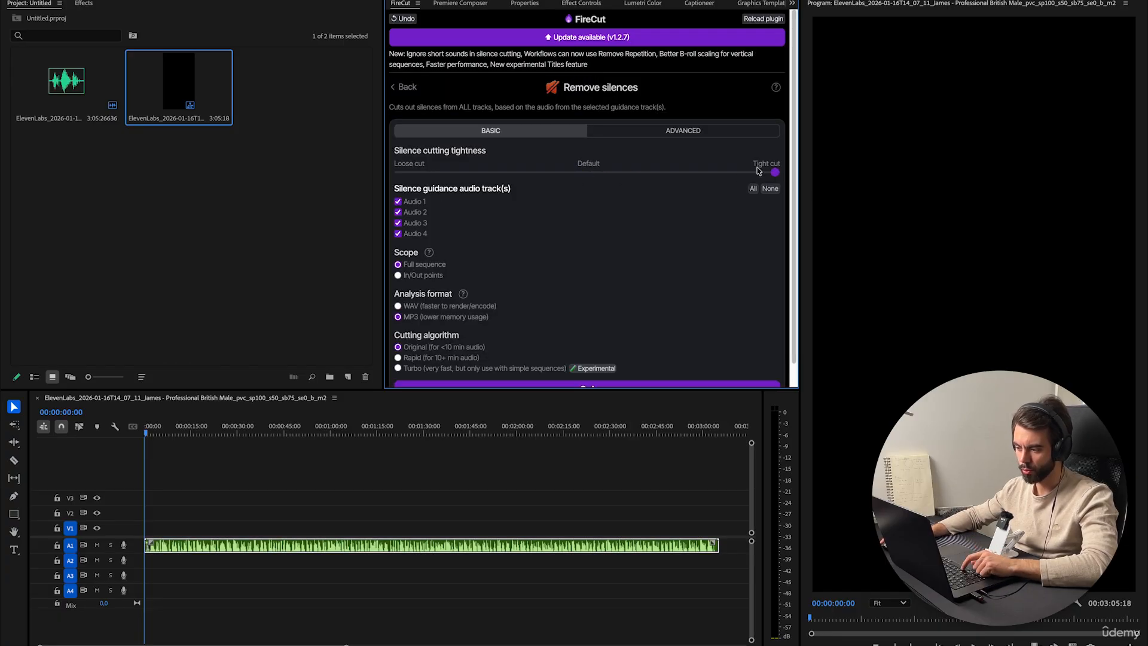
scroll(705, 281, "down", 1)
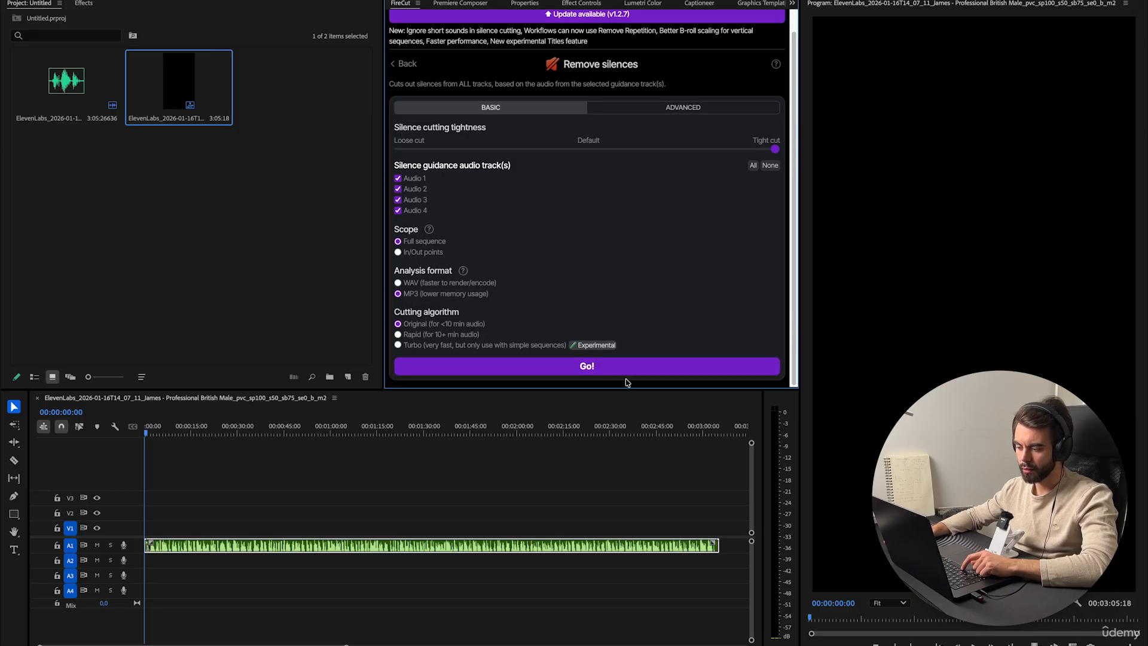
left_click(623, 374)
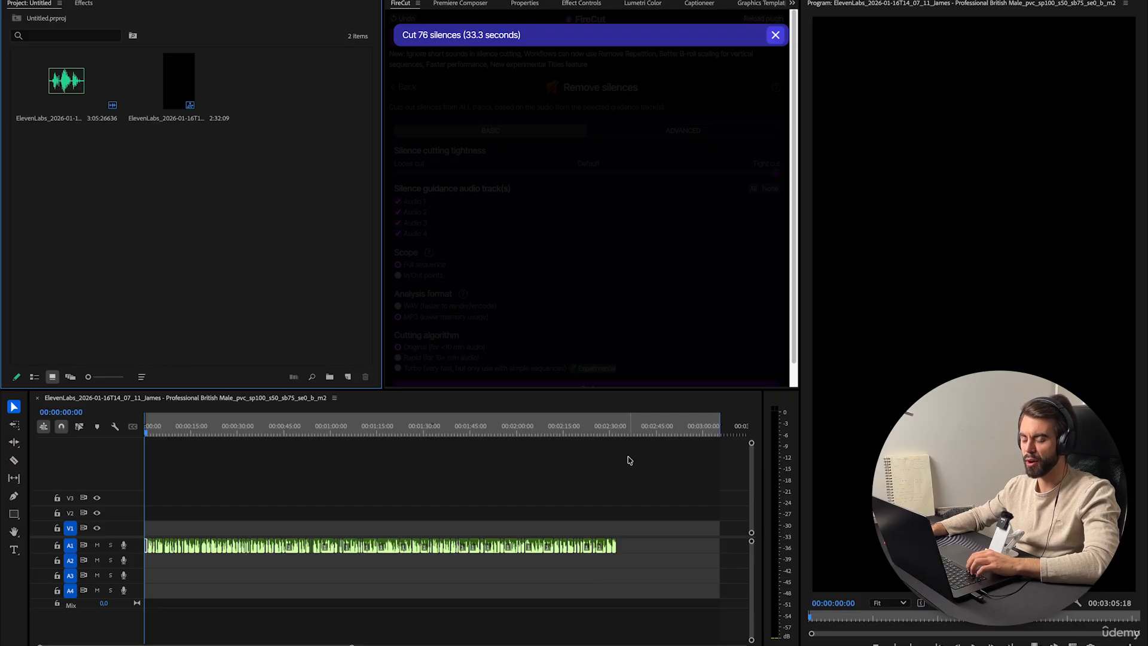
Review the silence-cut voiceover along the timeline and its new sequence length.
scroll(626, 461, "right", 2)
scroll(622, 462, "left", 2)
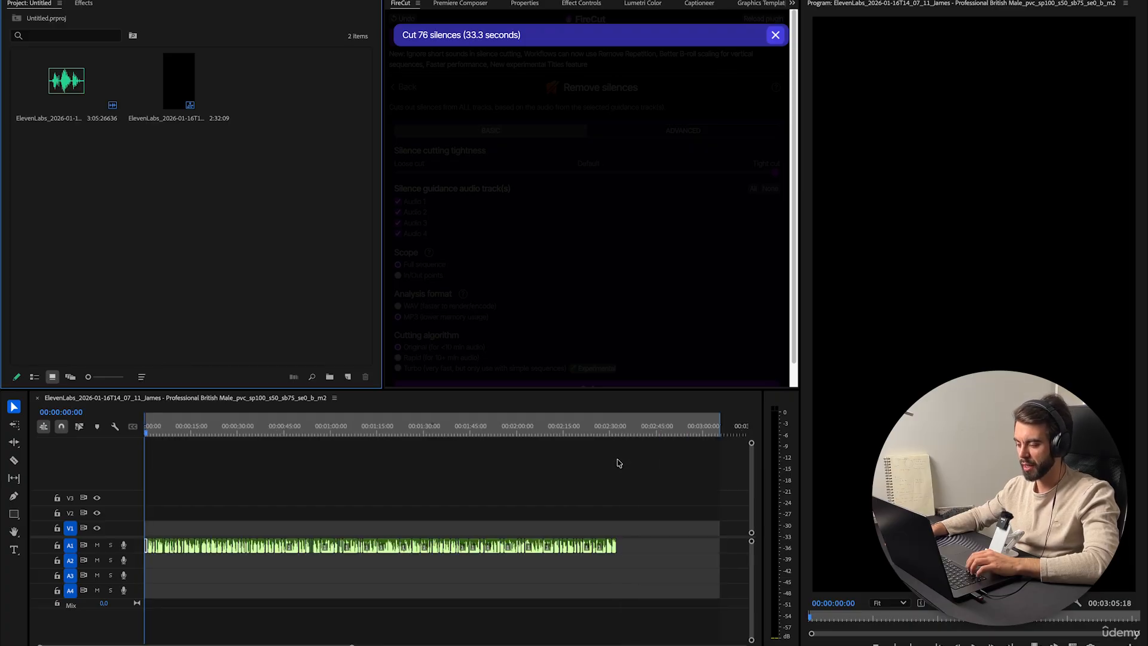
scroll(617, 463, "right", 2)
scroll(610, 460, "left", 1)
left_click_drag(596, 435, 670, 437)
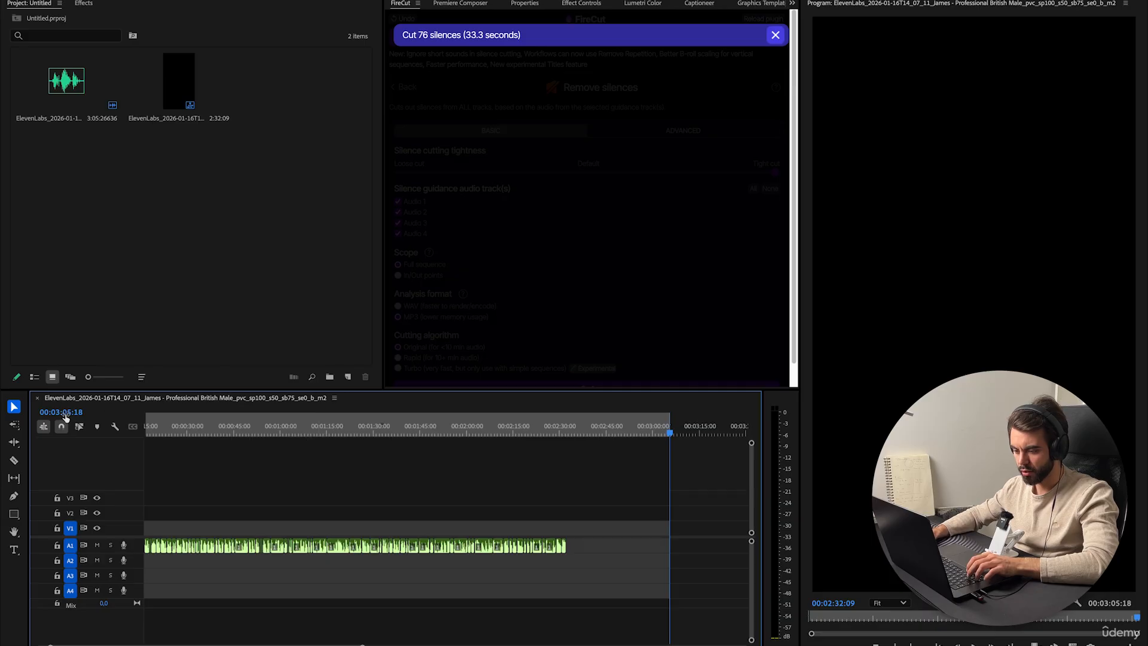
left_click_drag(612, 438, 571, 437)
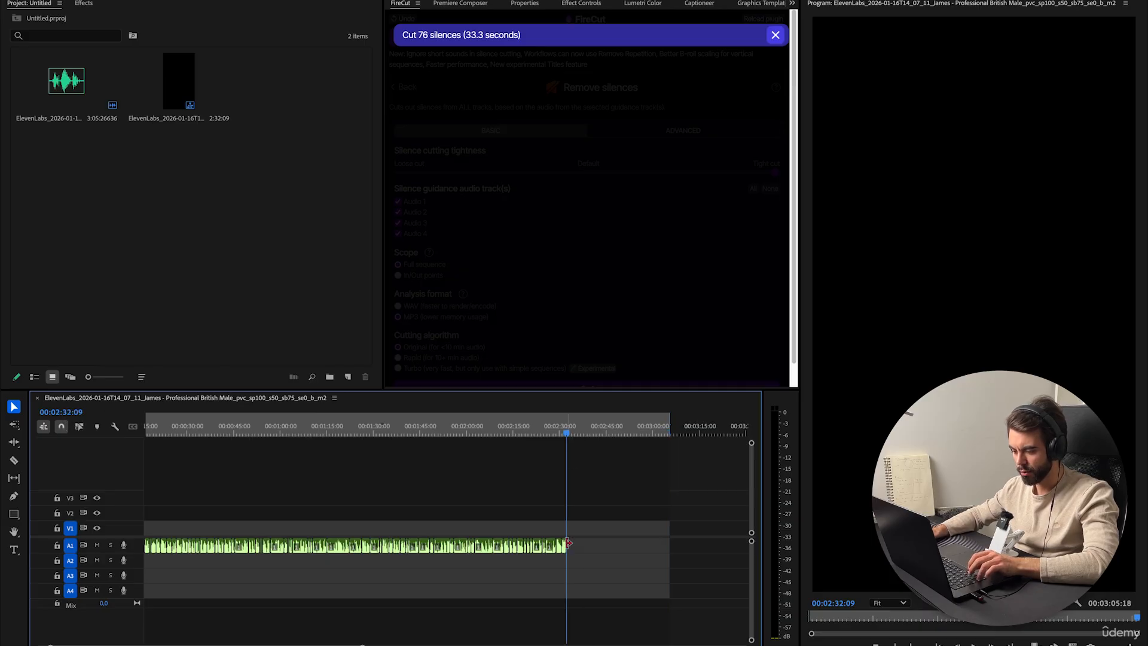
left_click(61, 425)
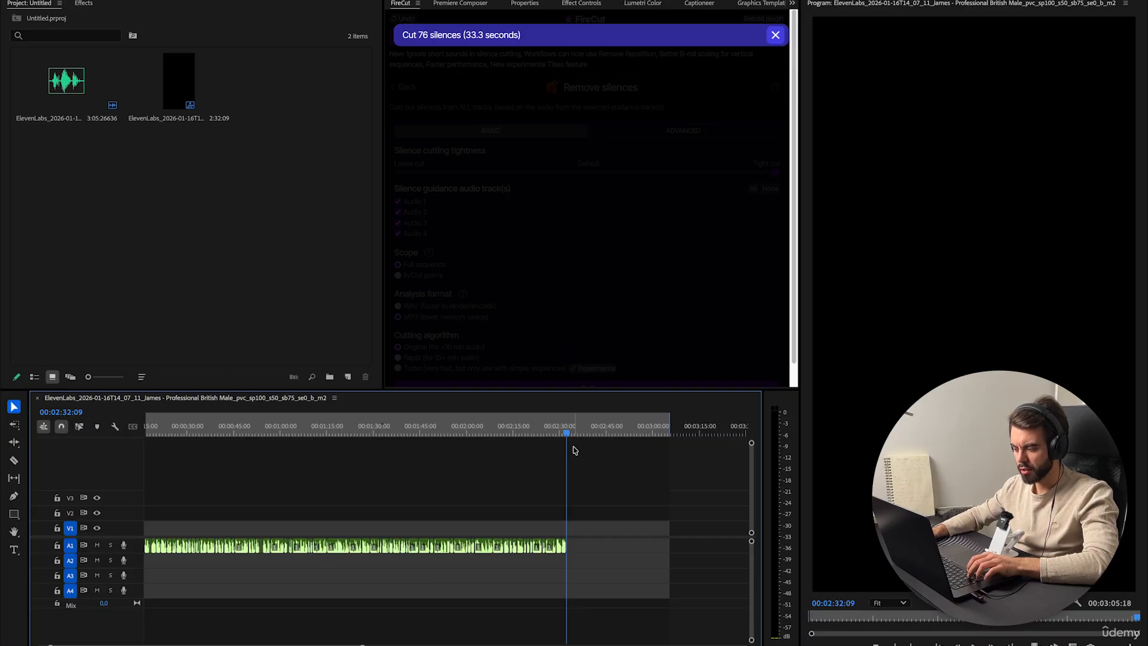
mouse_move(570, 435)
left_mouse_down()
mouse_move(670, 436)
mouse_move(568, 449)
left_mouse_up()
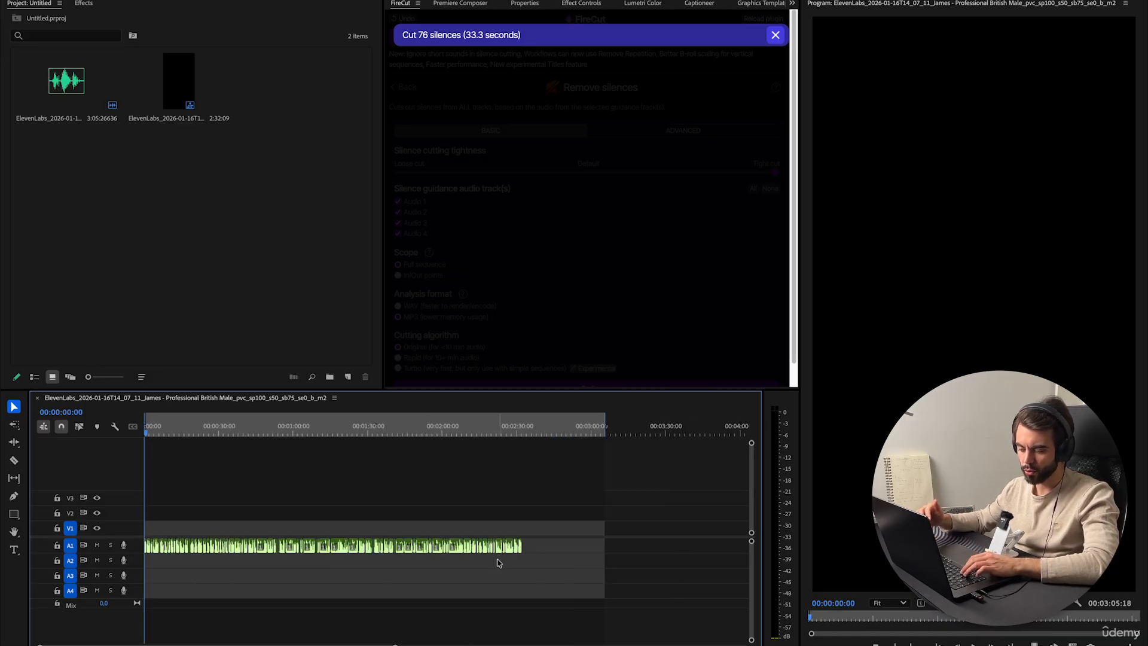
Open FireCut's undo for the silence cut and go back to the main menu without confirming it.
left_click(776, 35)
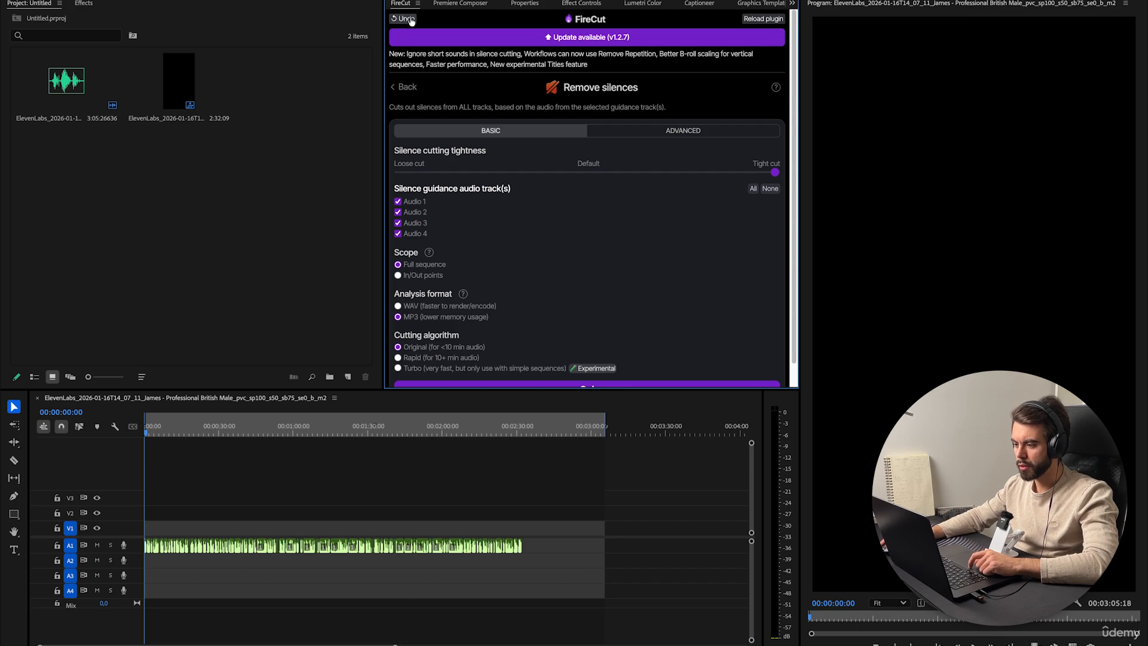
left_click(403, 18)
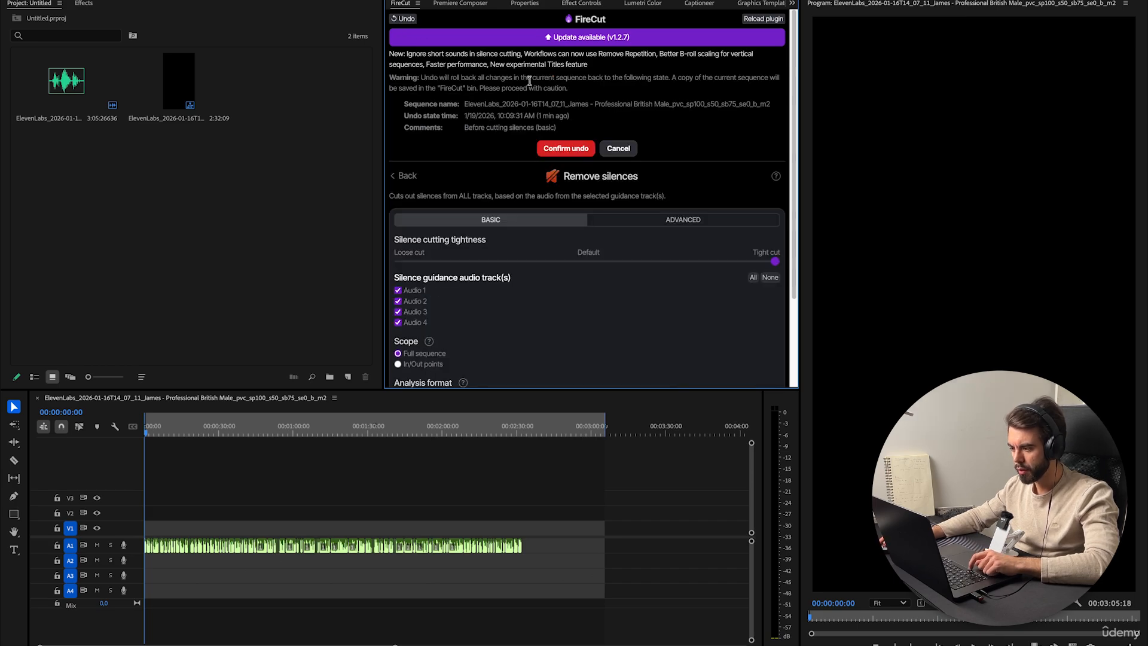
left_click(404, 21)
left_click(406, 178)
left_click(407, 181)
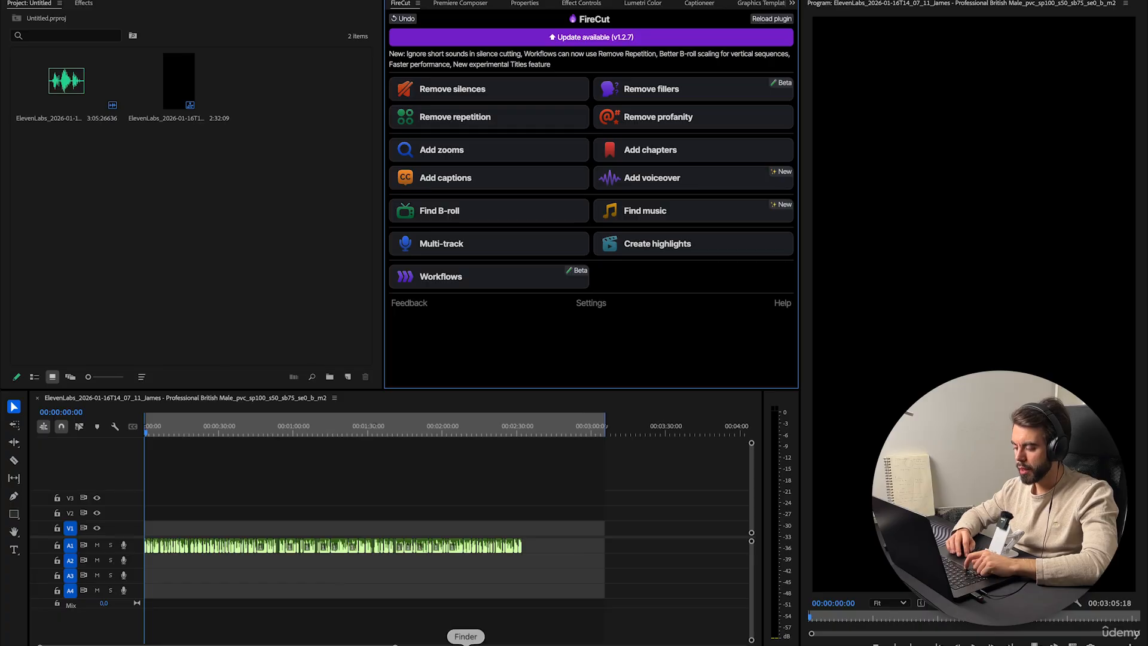
Switch to the web browser showing the FireCut website's pricing page.
left_click(485, 643)
left_click(258, 25)
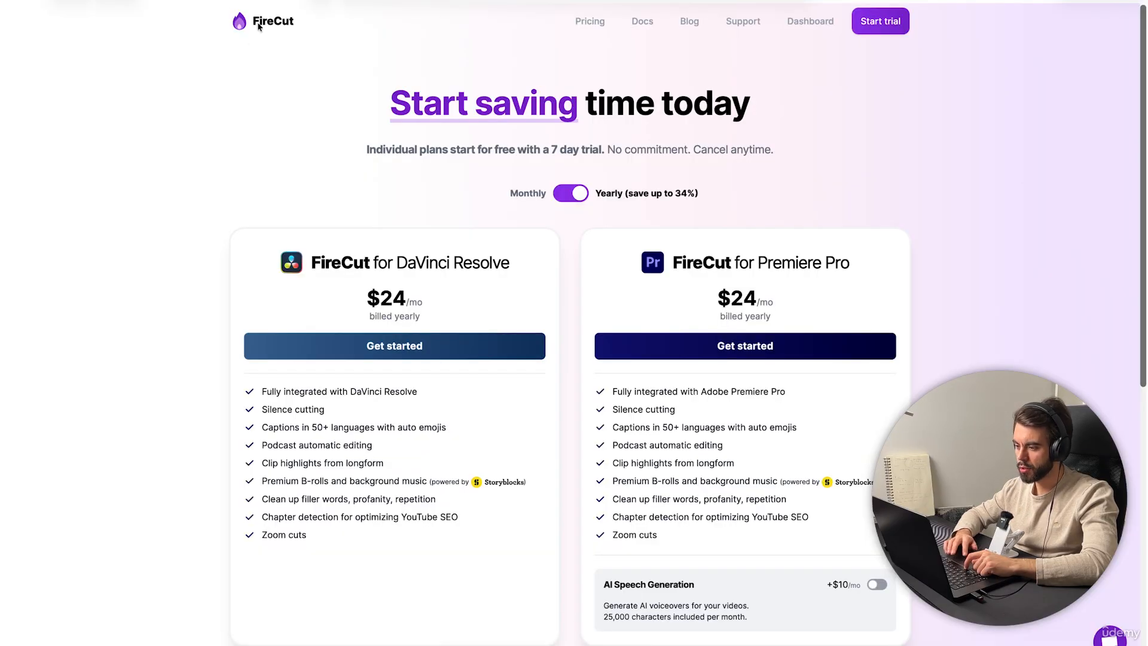